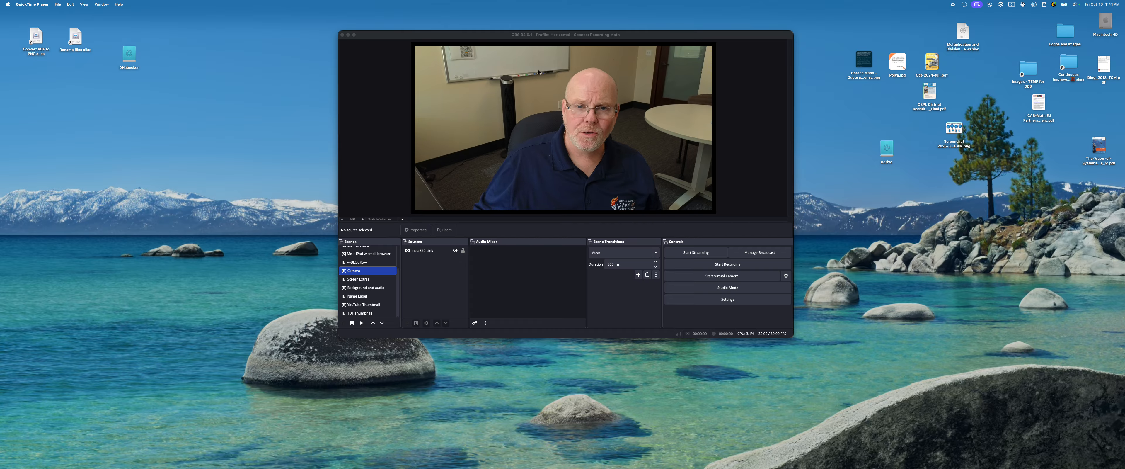
# Create a new scene collection named "Beginners Demo".
pyautogui.click(500, 51)
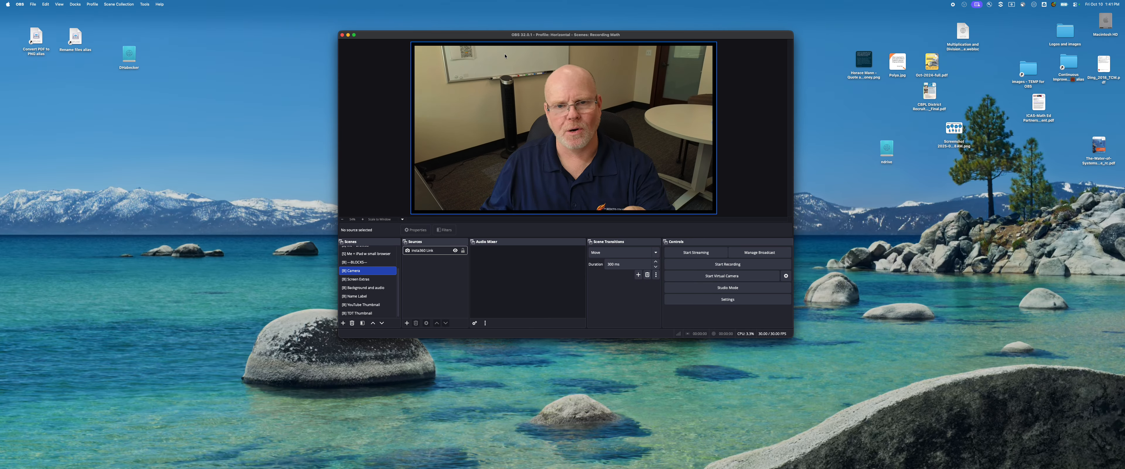
pyautogui.click(116, 3)
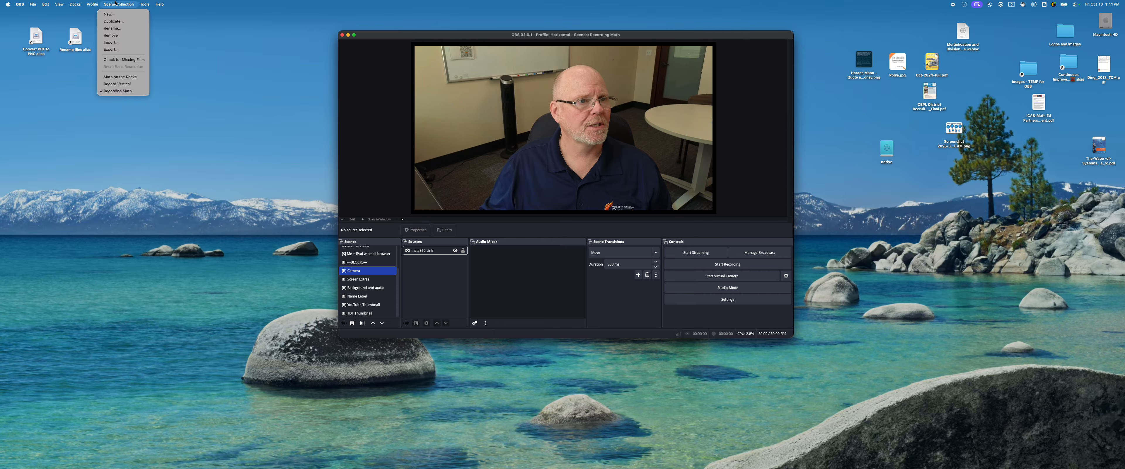
pyautogui.click(114, 15)
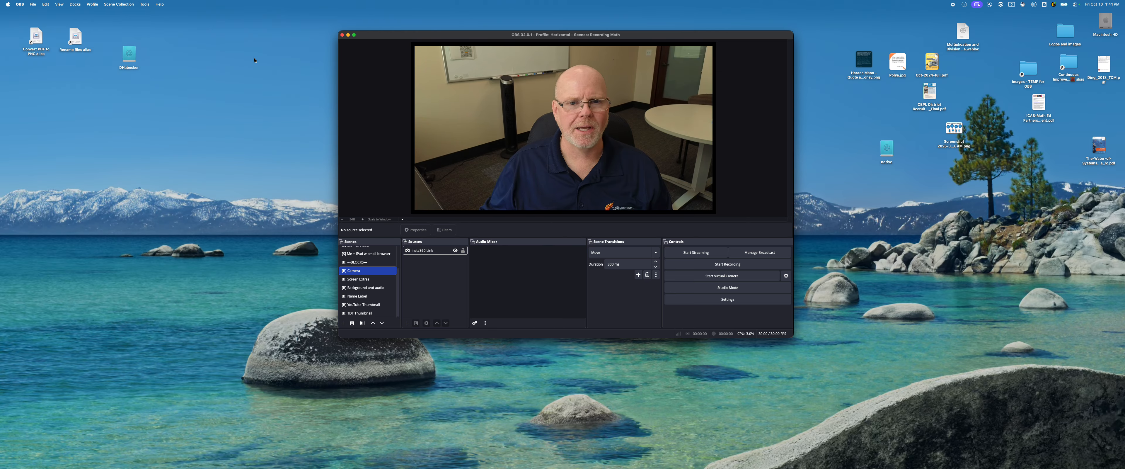
pyautogui.write('Beg')
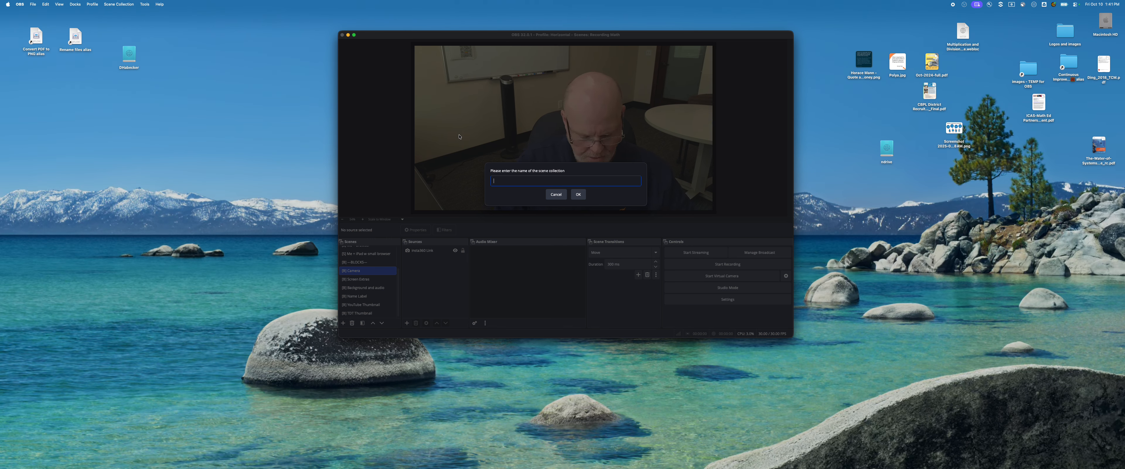
pyautogui.write('inners Demo')
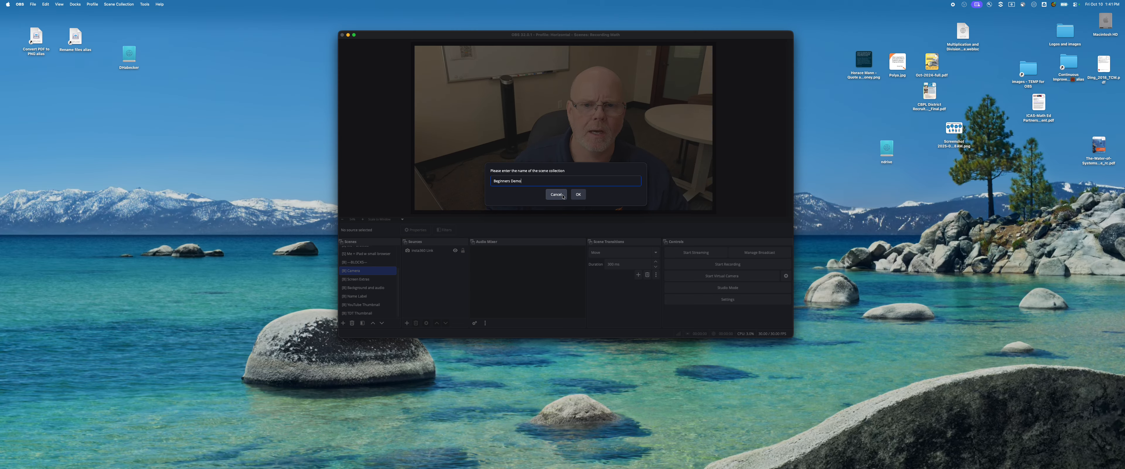
pyautogui.click(578, 195)
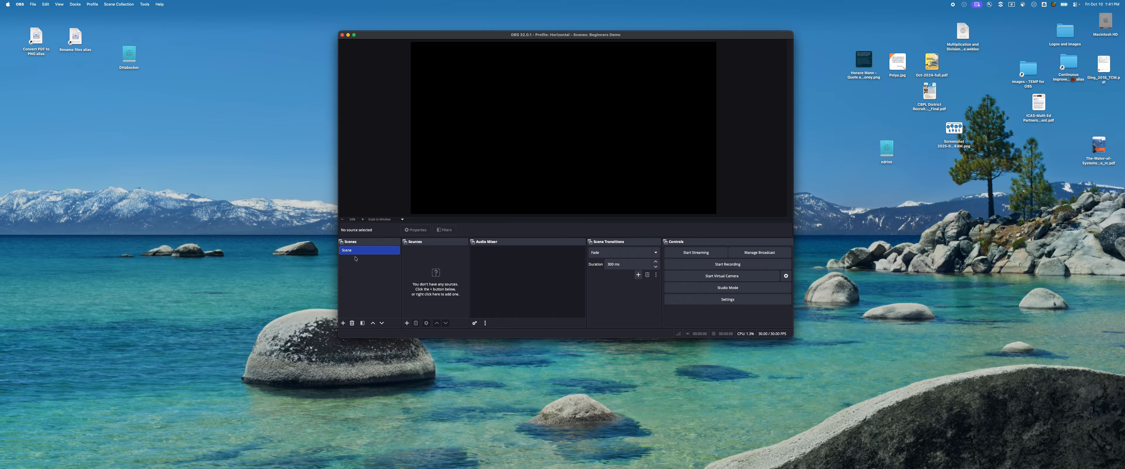
# Rename the collection's default scene to "Just Me".
pyautogui.rightClick(346, 252)
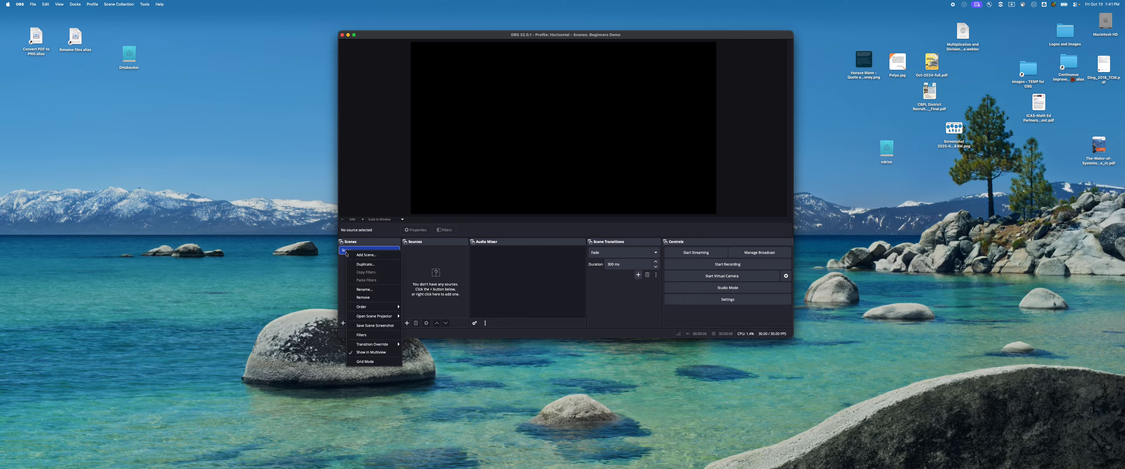
pyautogui.click(364, 289)
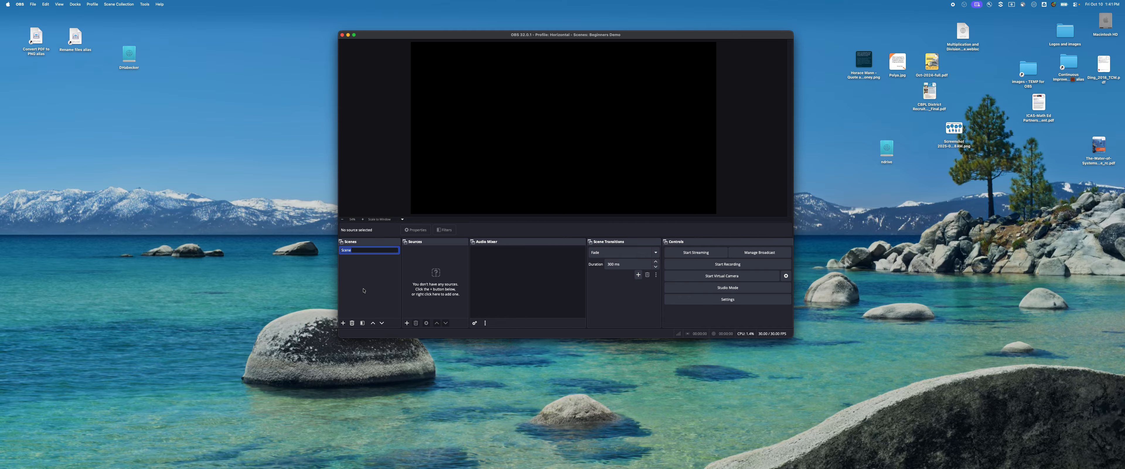
pyautogui.write('Just Me')
pyautogui.press('Return')
# Add a second scene named "My iPad".
pyautogui.click(343, 324)
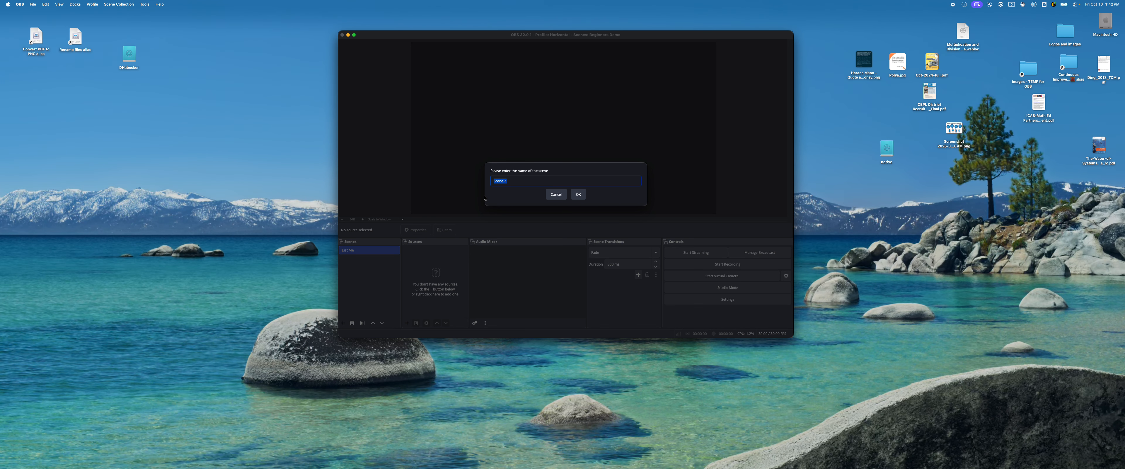
pyautogui.write('My iPad')
pyautogui.click(578, 193)
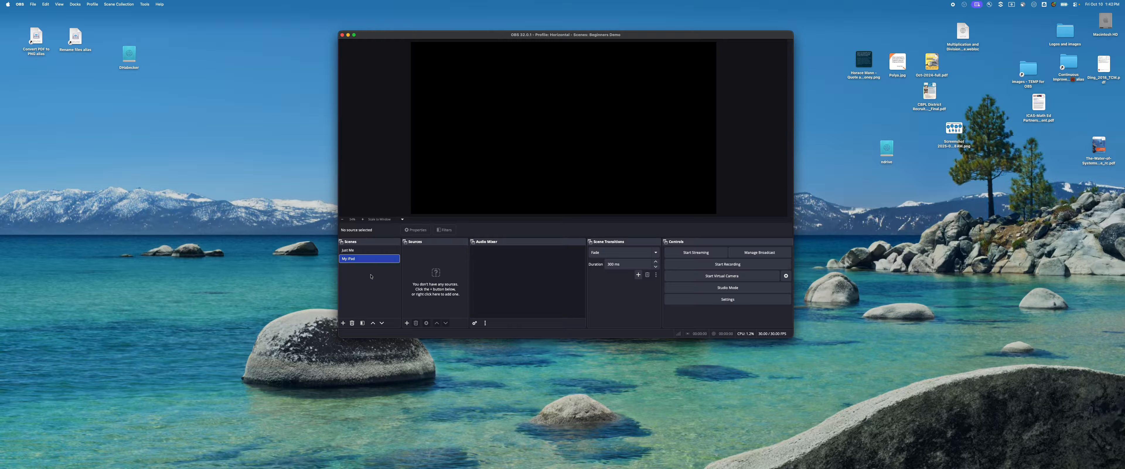
# Switch back and forth between the Just Me and My iPad scenes to compare their contents.
pyautogui.click(348, 251)
pyautogui.click(346, 260)
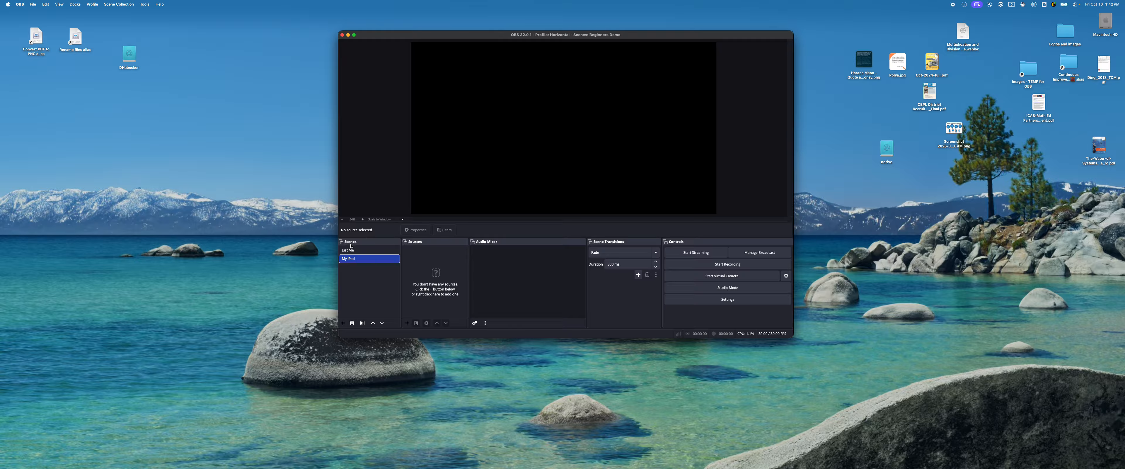
pyautogui.click(348, 251)
pyautogui.click(349, 261)
# Add a Video Capture Device source named "MyWebCam" to the Just Me scene, using the Insta360 Link as its device.
pyautogui.click(346, 251)
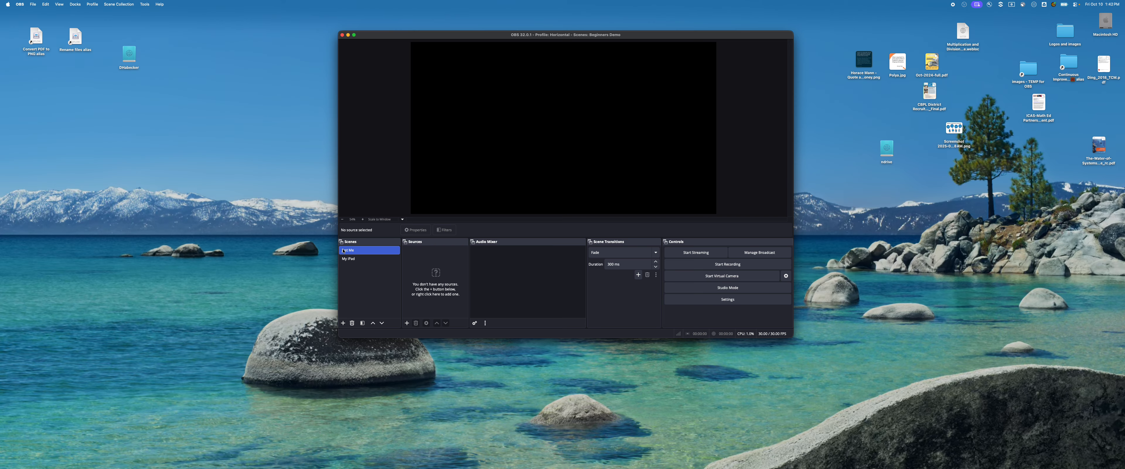
pyautogui.click(406, 323)
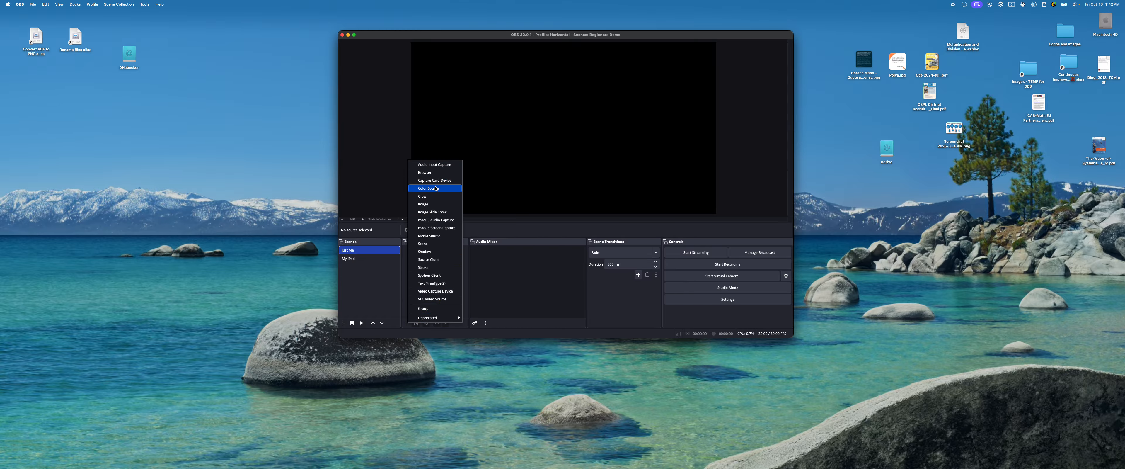
pyautogui.click(442, 291)
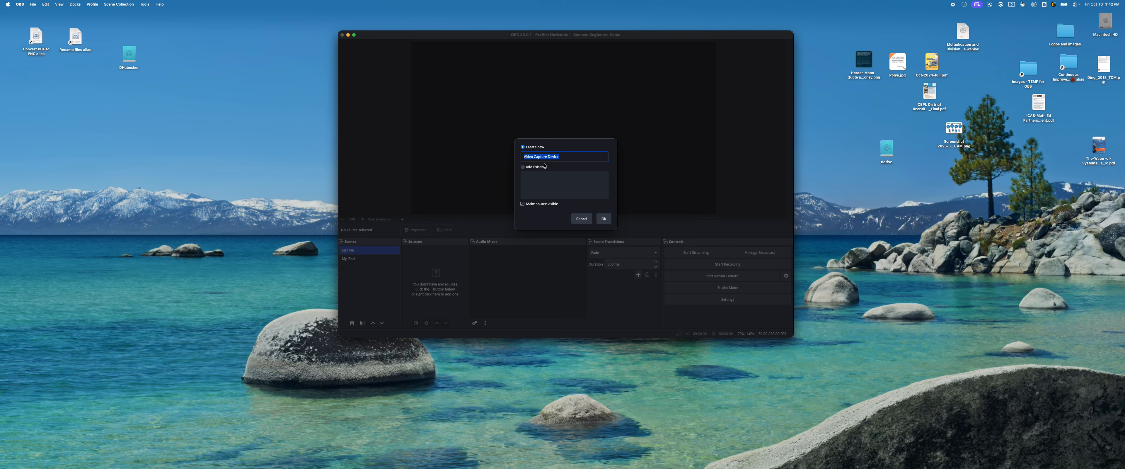
pyautogui.write('MyWebCam')
pyautogui.click(603, 219)
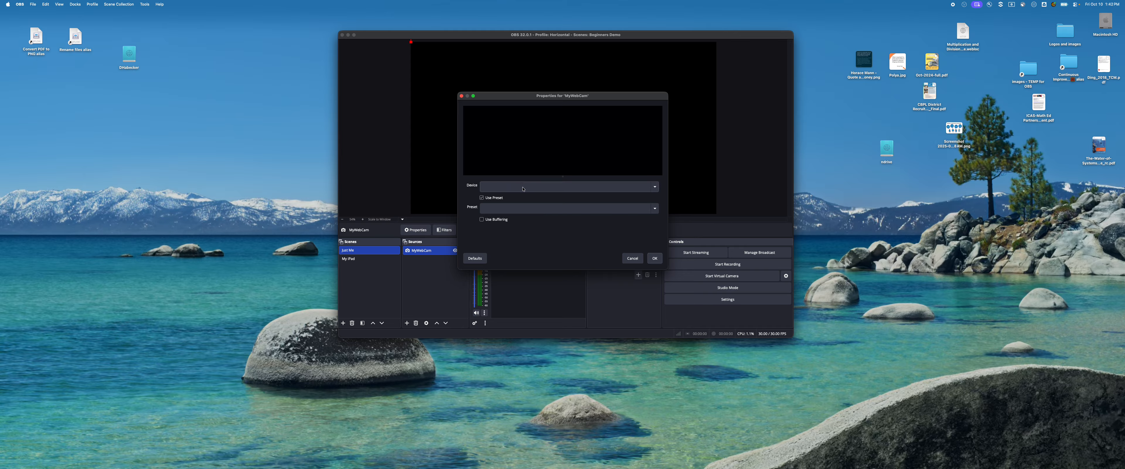
pyautogui.click(523, 189)
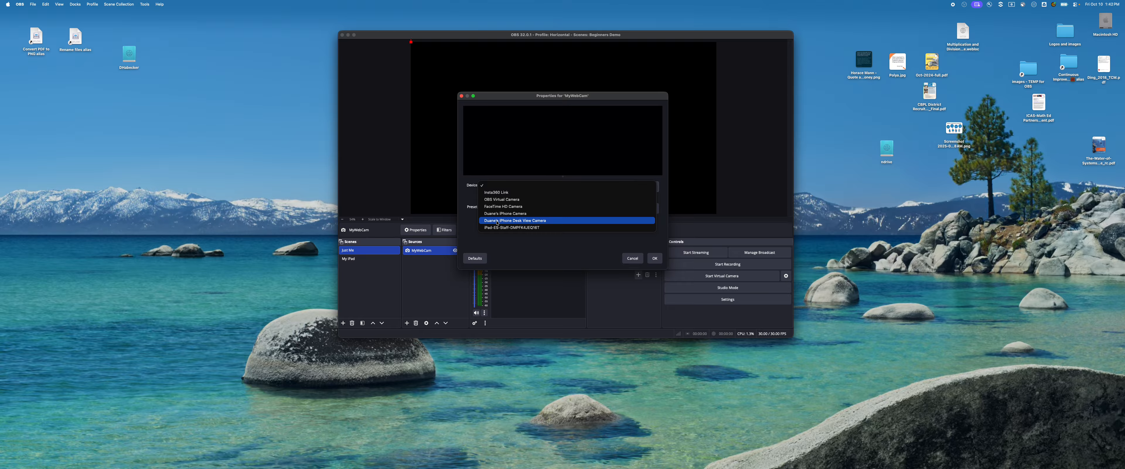
pyautogui.click(498, 192)
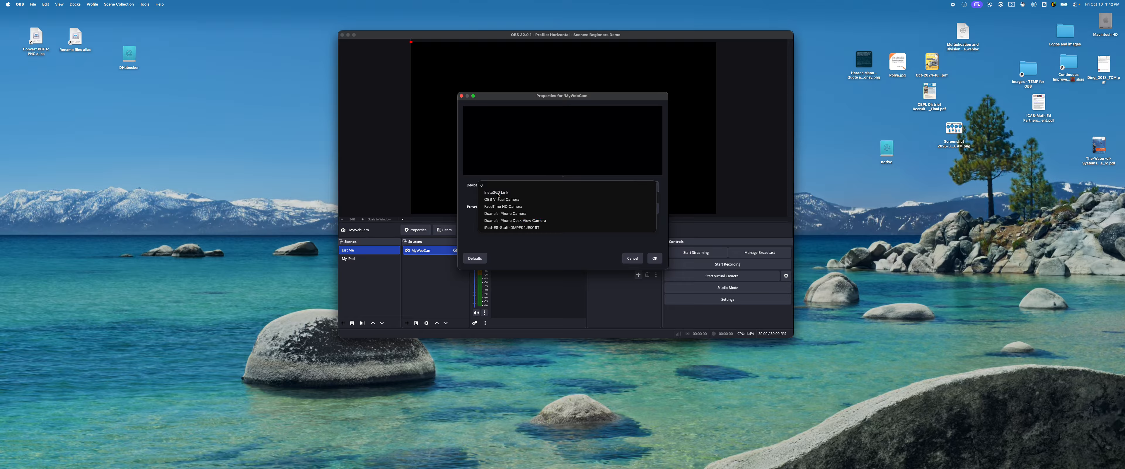
pyautogui.click(655, 258)
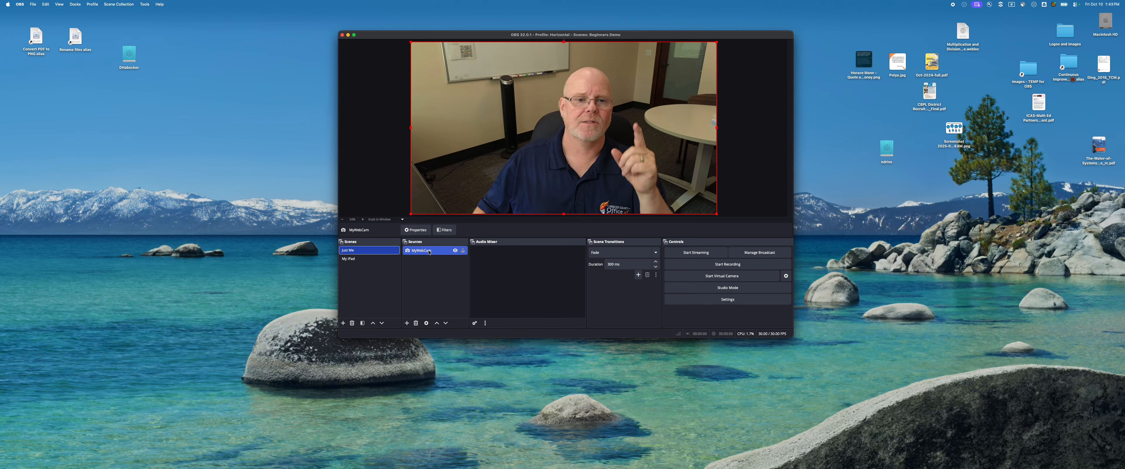
# Add an Audio Input Capture source named "MyMicrophone" to the Just Me scene, using the Yeti Stereo Microphone as its device.
pyautogui.click(407, 322)
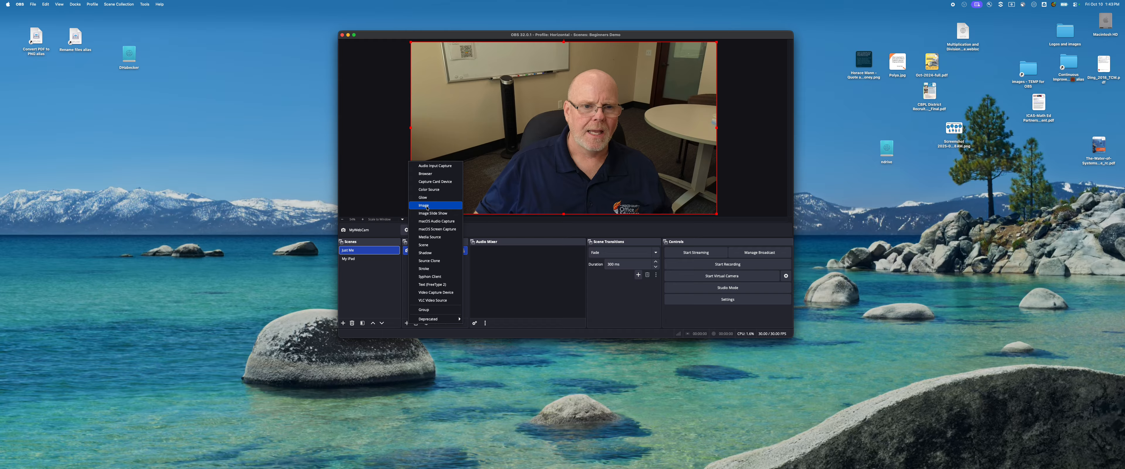
pyautogui.click(435, 167)
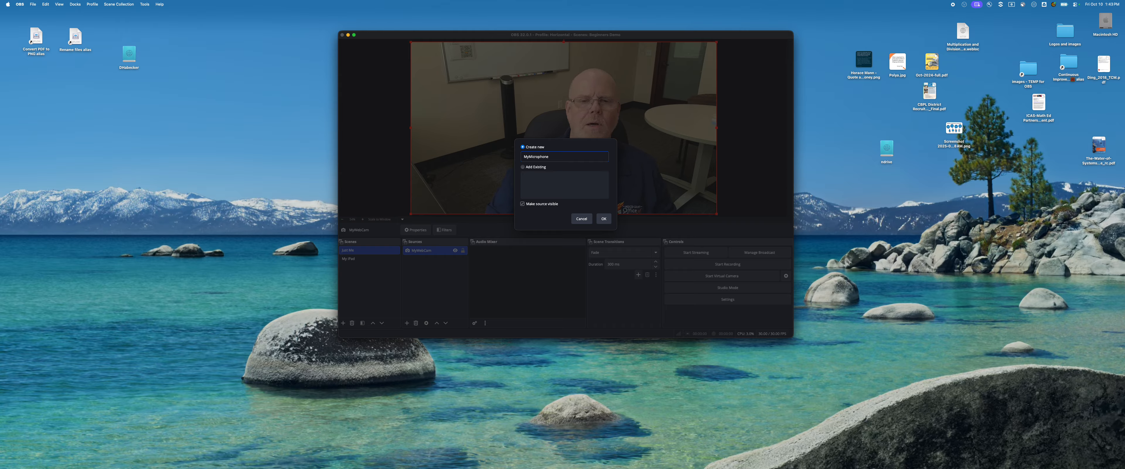
pyautogui.click(603, 218)
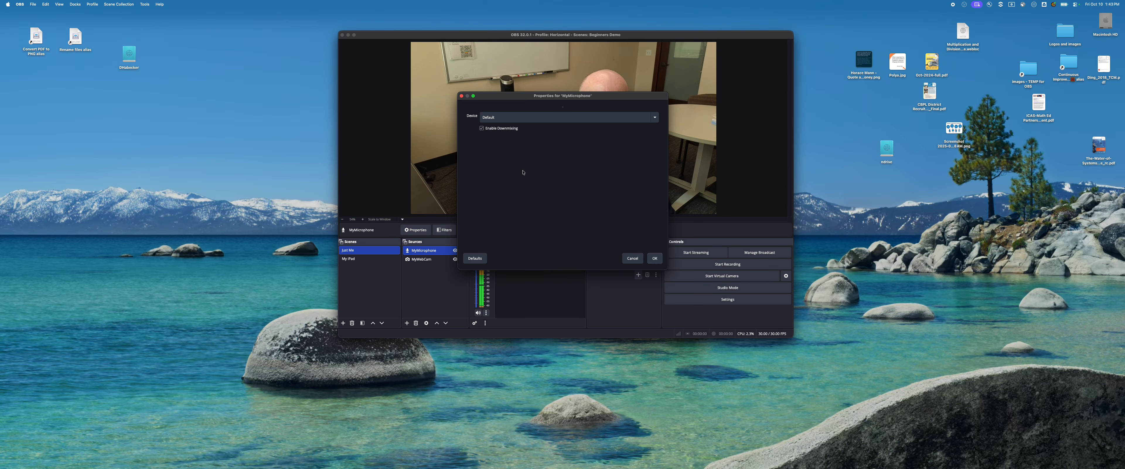
pyautogui.click(539, 118)
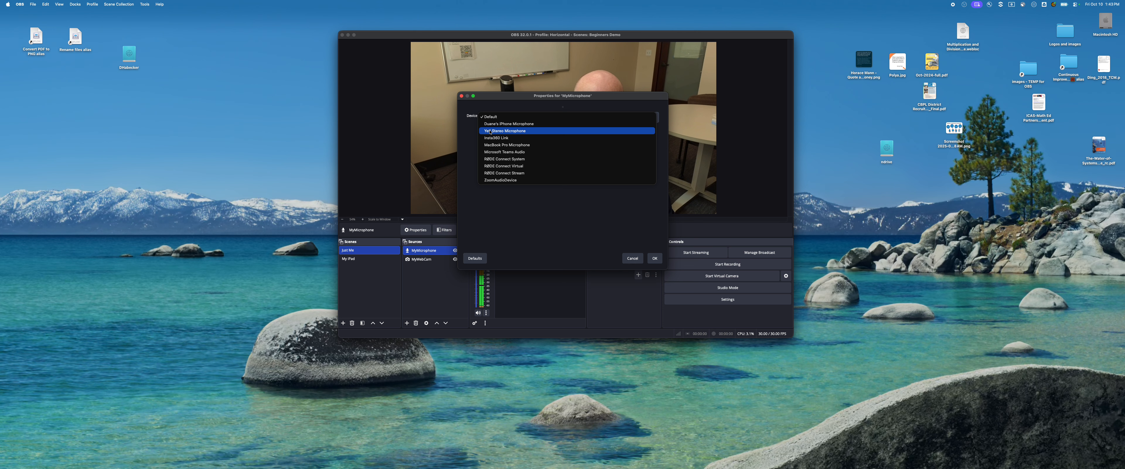
pyautogui.click(501, 131)
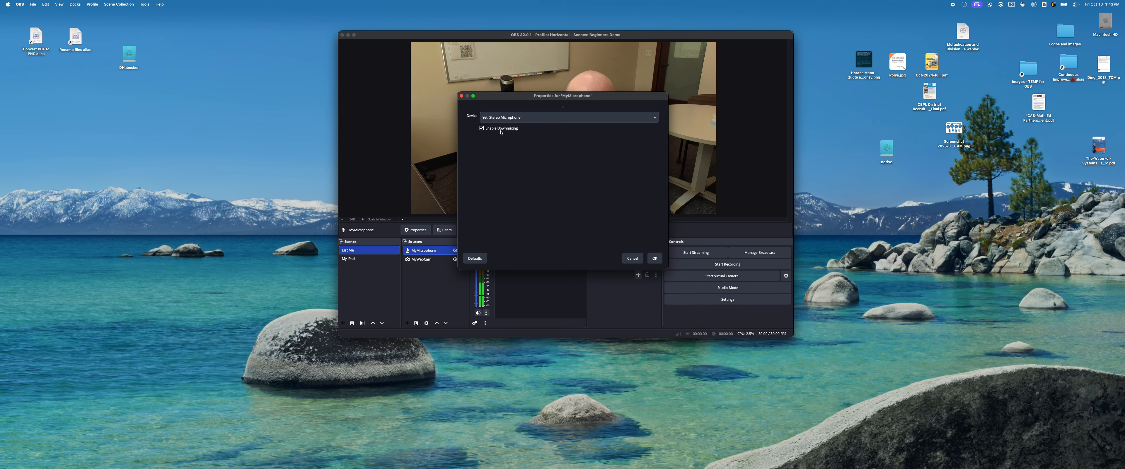
pyautogui.click(655, 259)
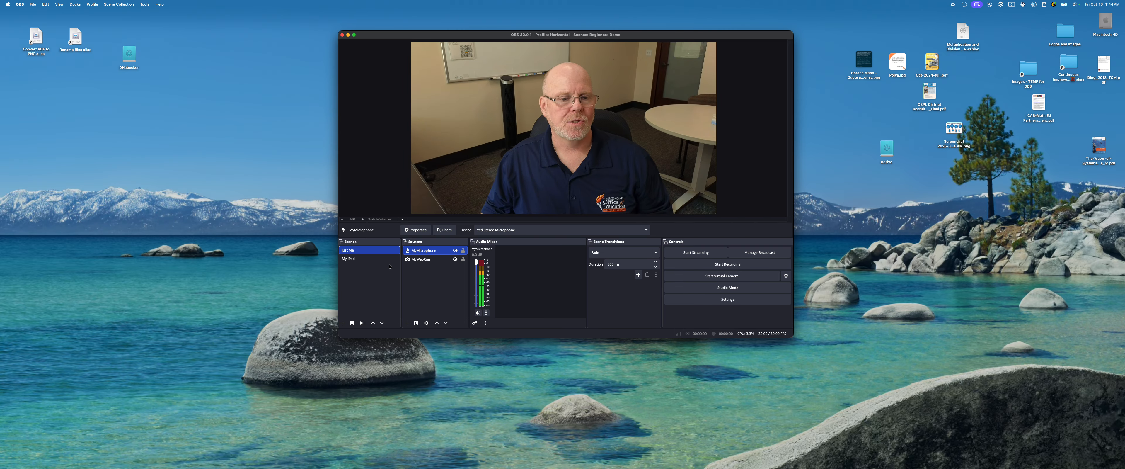
# Add a new Video Capture Device source named "iPad" to the My iPad scene.
pyautogui.click(350, 259)
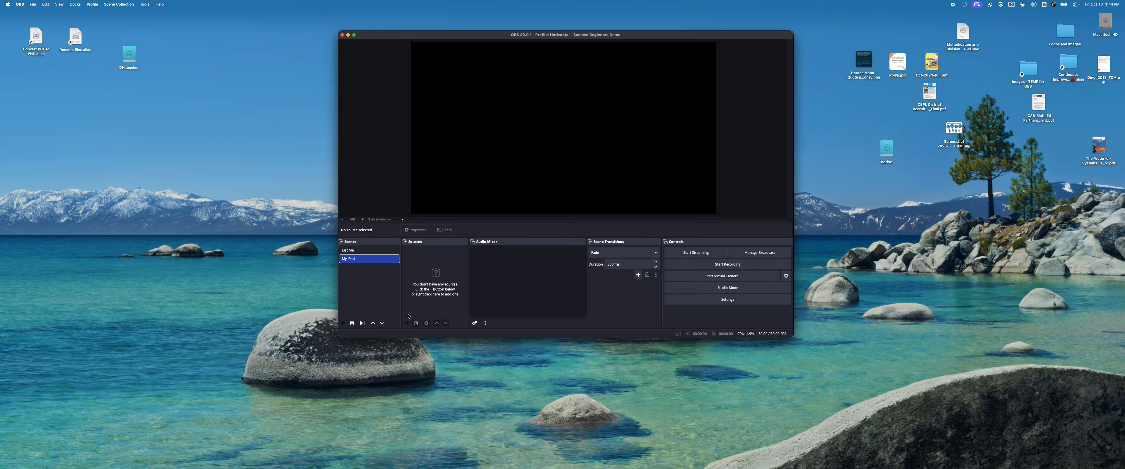
pyautogui.click(407, 323)
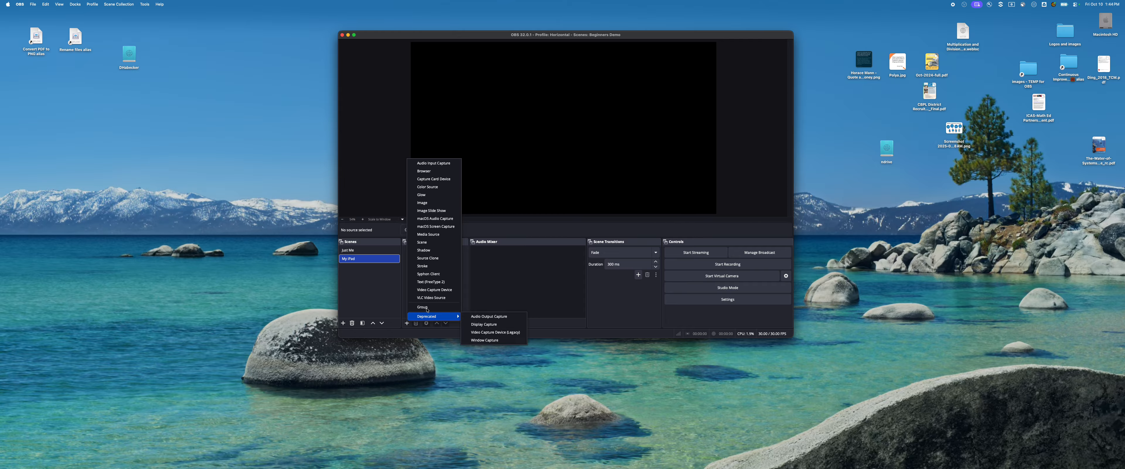
pyautogui.click(430, 290)
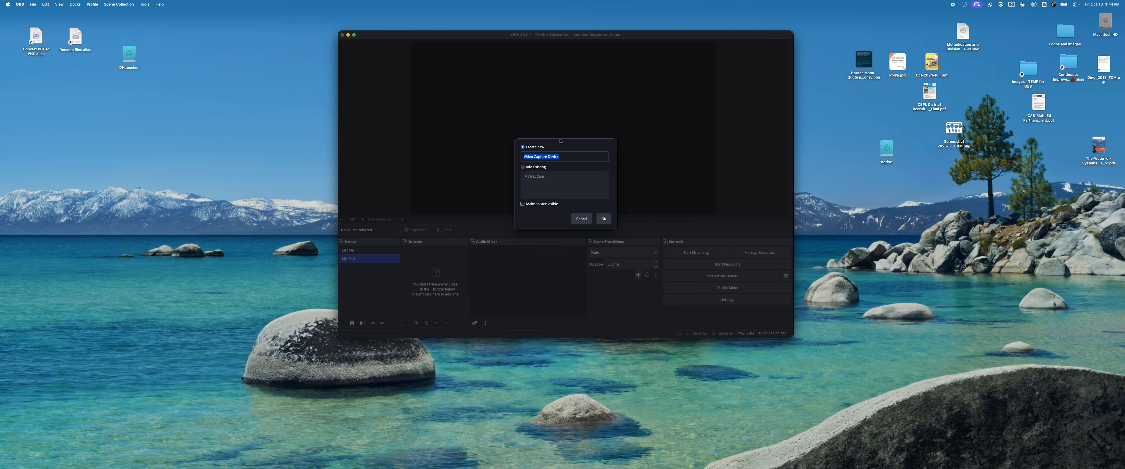
pyautogui.write('m')
pyautogui.click(603, 218)
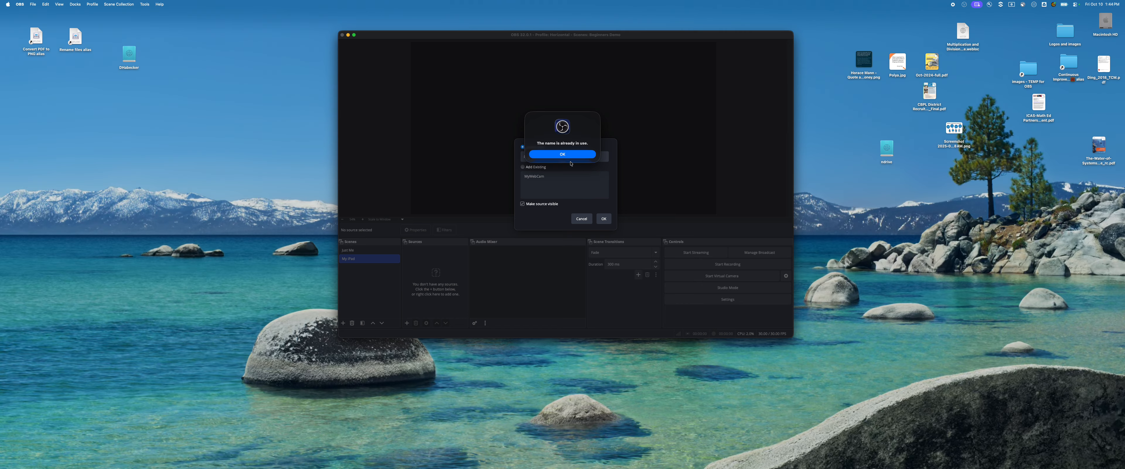
pyautogui.click(563, 154)
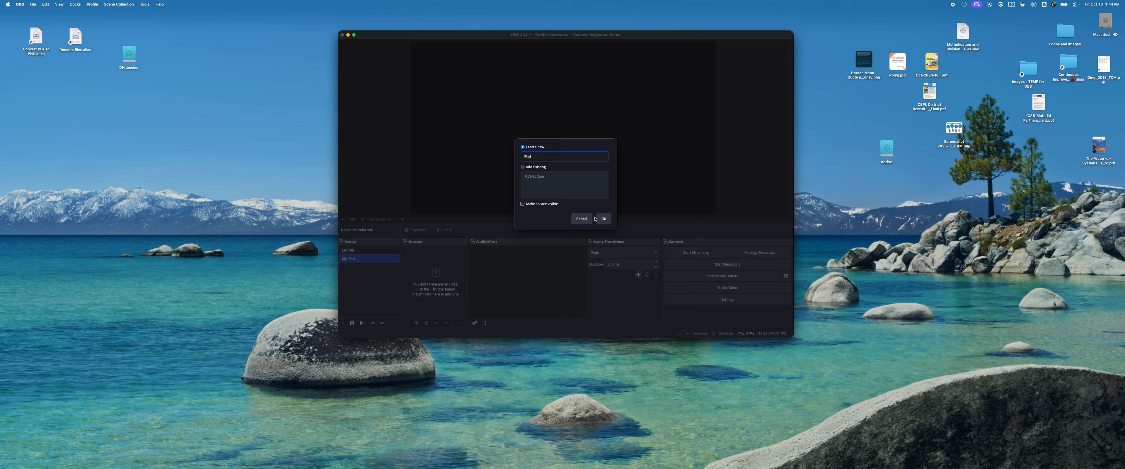
pyautogui.click(606, 219)
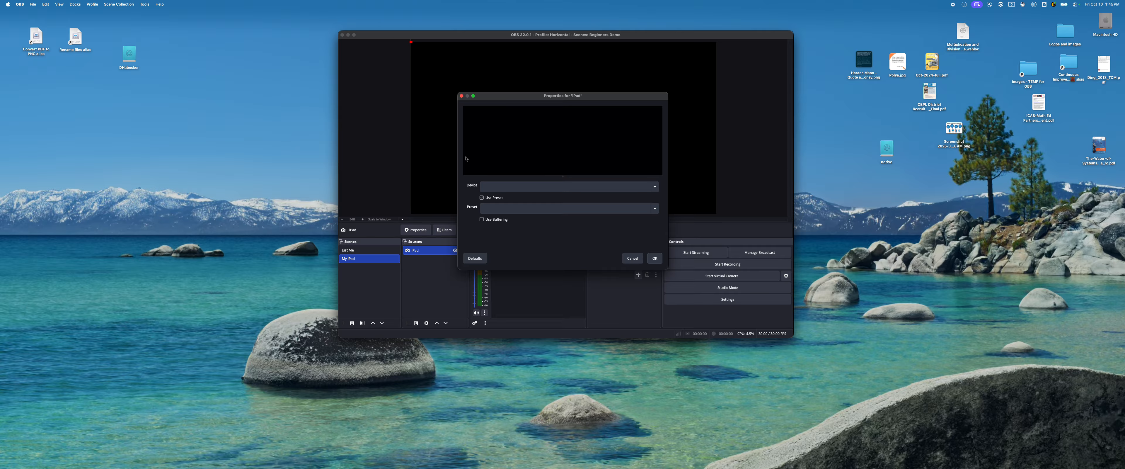
# Set the iPad source's capture device to the connected iPad.
pyautogui.click(512, 187)
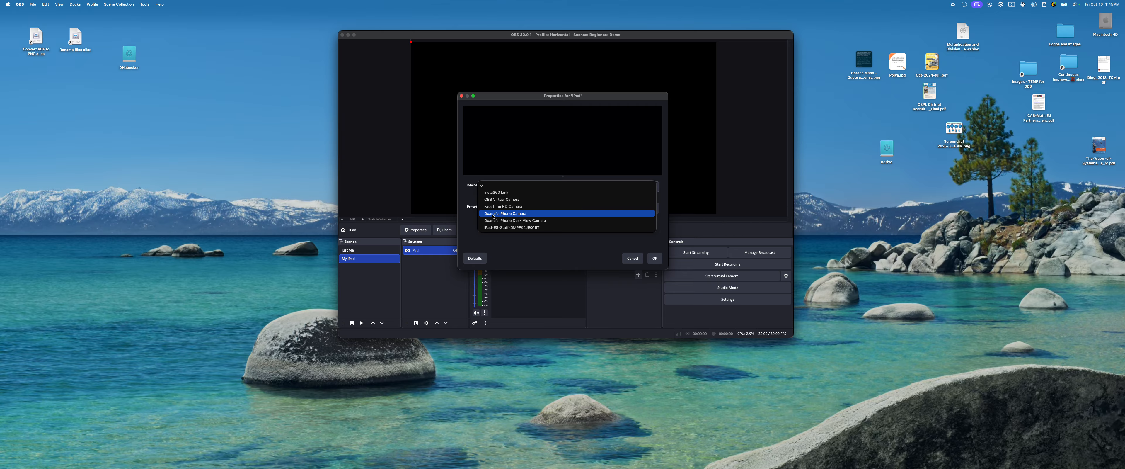
pyautogui.click(491, 227)
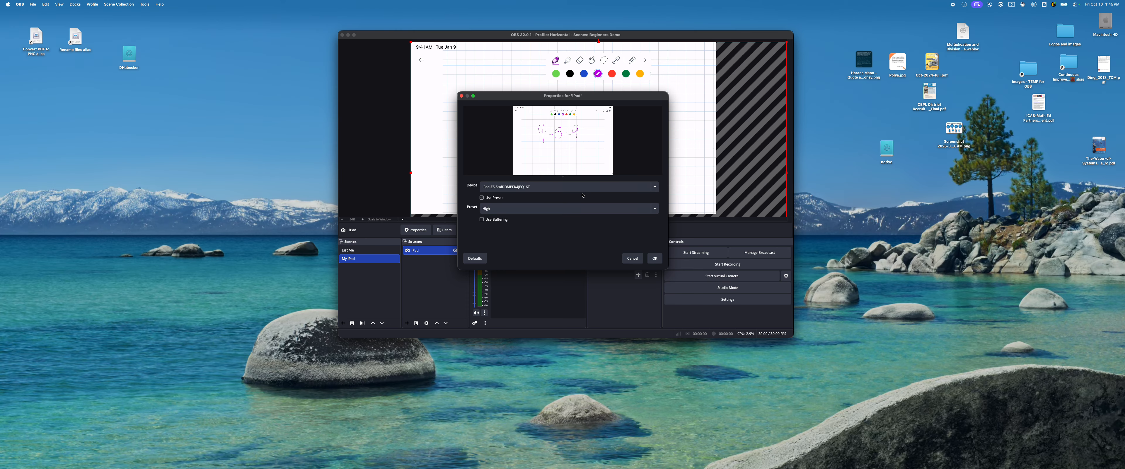
pyautogui.click(653, 260)
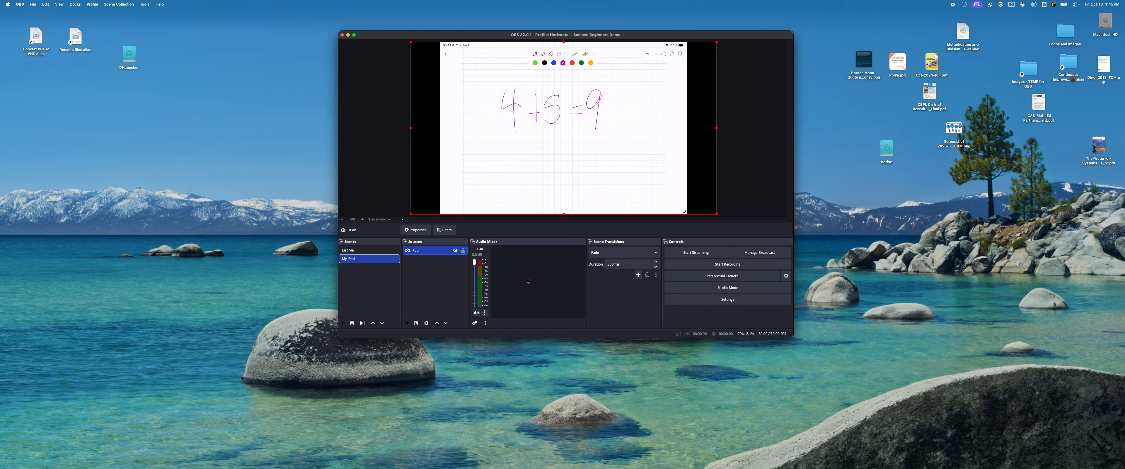
# Add the existing MyMicrophone audio input capture source to the My iPad scene.
pyautogui.click(407, 323)
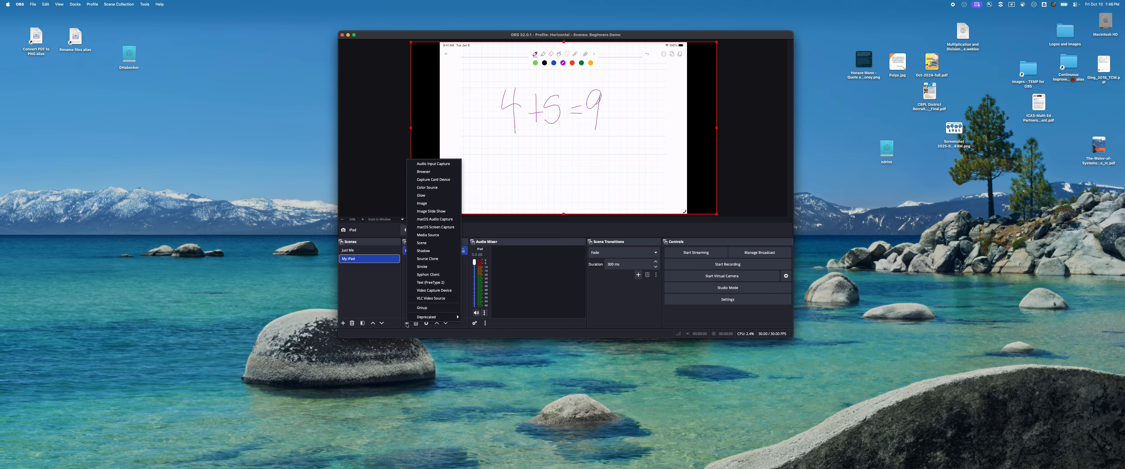
pyautogui.click(430, 164)
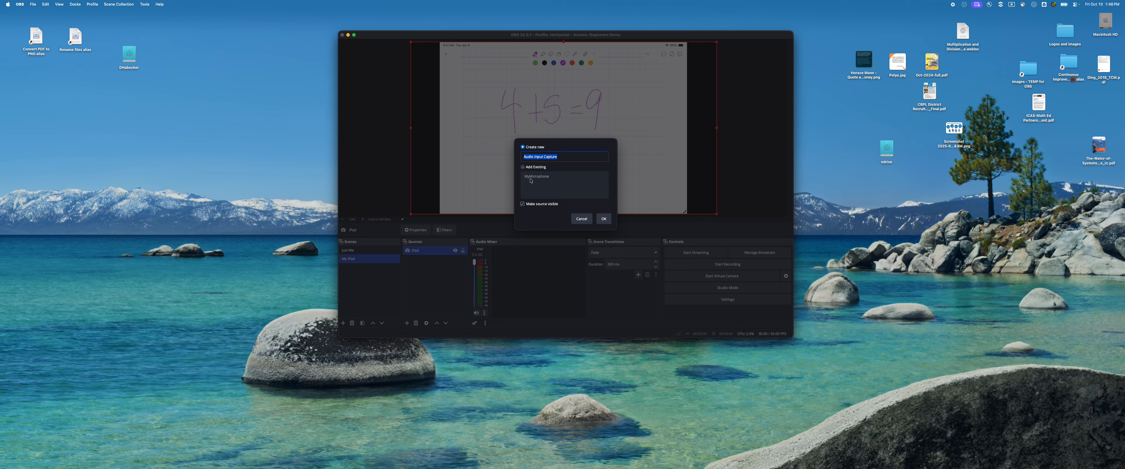
pyautogui.click(524, 167)
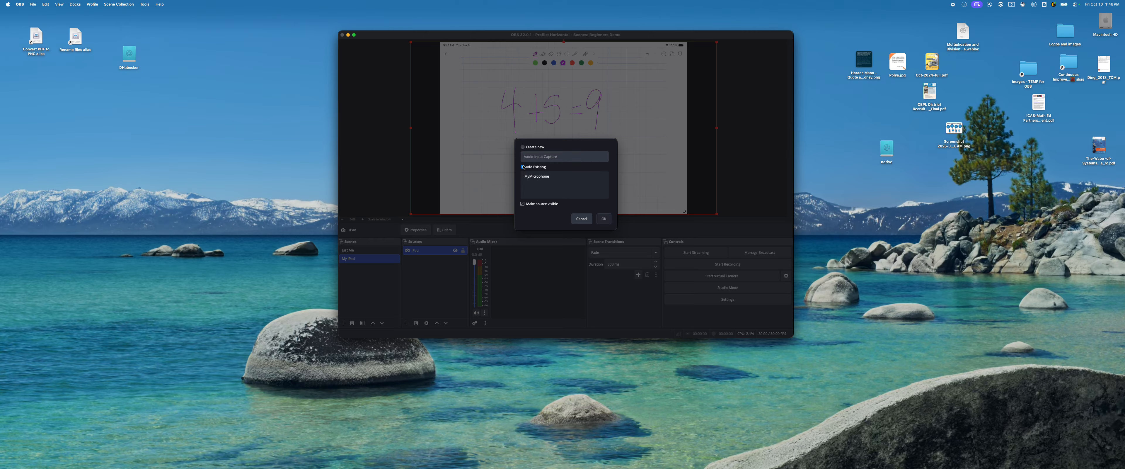
pyautogui.click(533, 177)
pyautogui.click(605, 218)
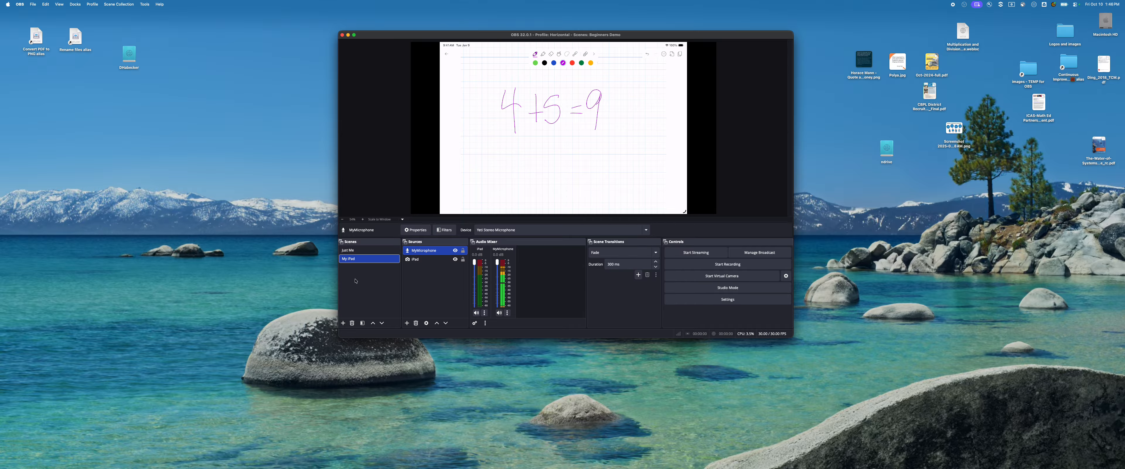
# Alternate between the Just Me and My iPad scenes to check their video previews and audio levels, ending on My iPad.
pyautogui.click(348, 250)
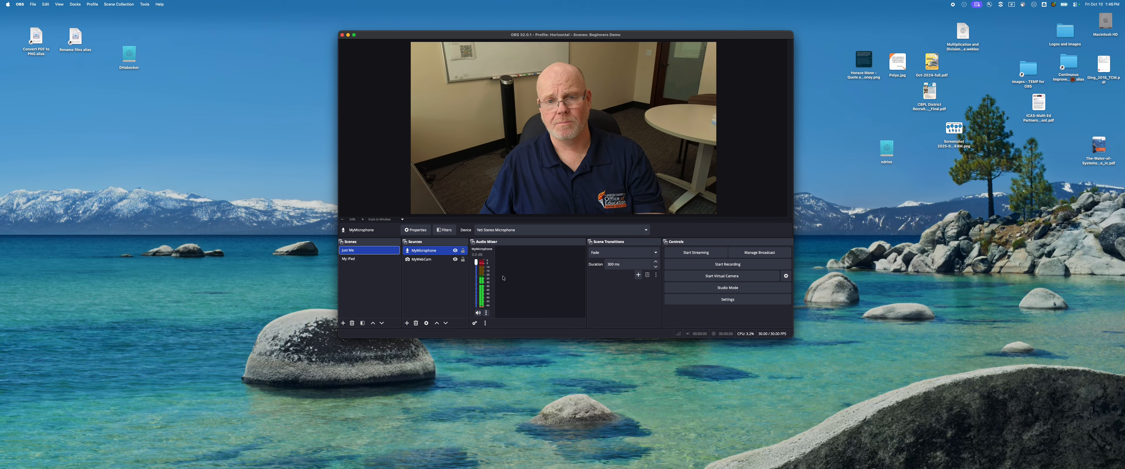
pyautogui.click(354, 259)
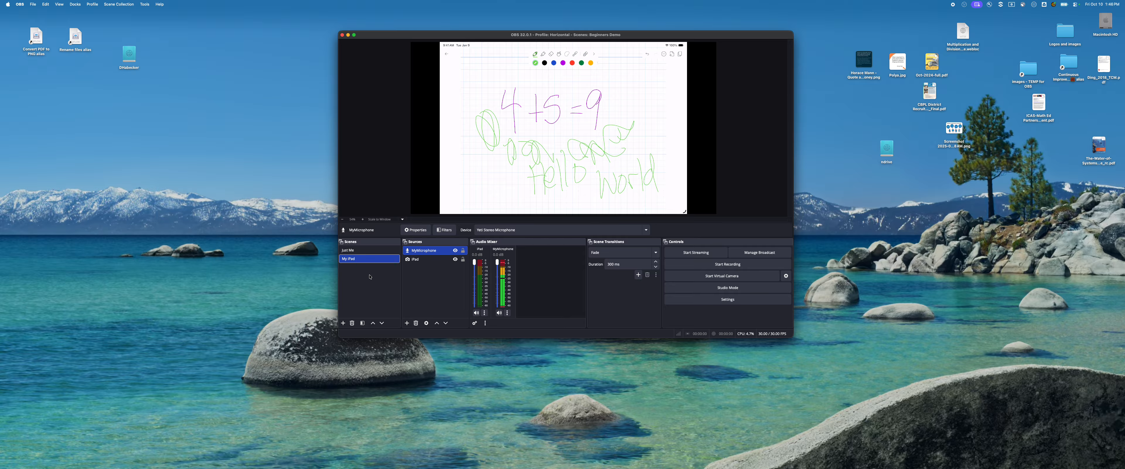
pyautogui.click(348, 252)
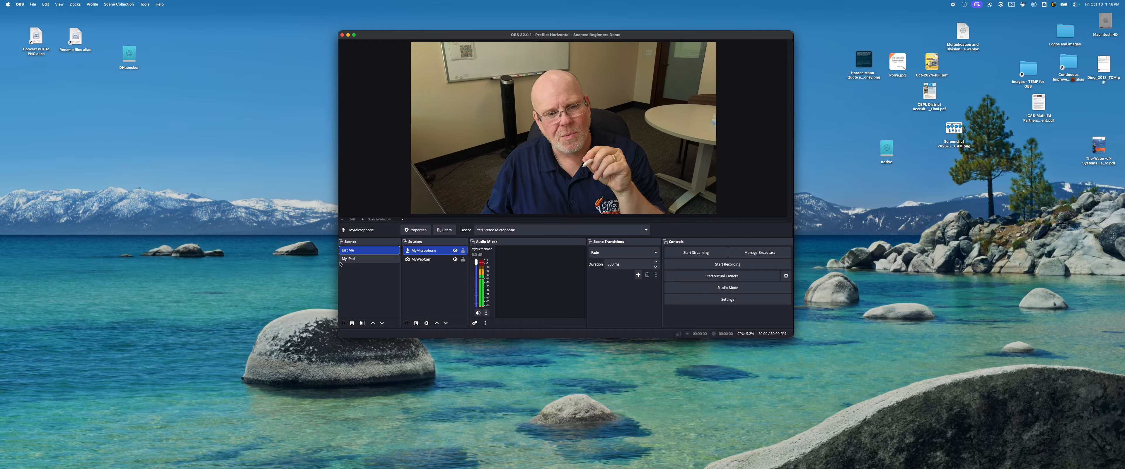
pyautogui.click(347, 260)
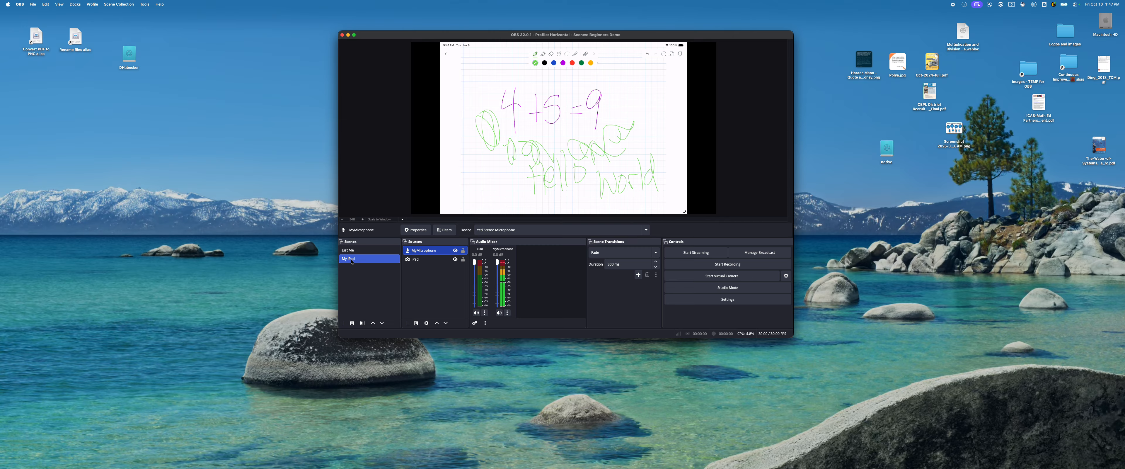
# Add the existing Just Me scene as a source in the My iPad scene.
pyautogui.click(407, 323)
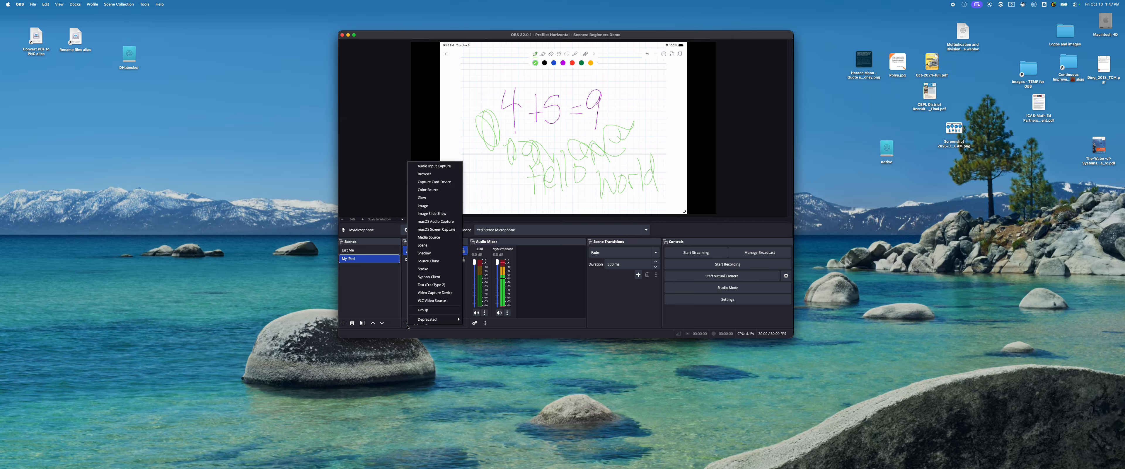
pyautogui.click(422, 245)
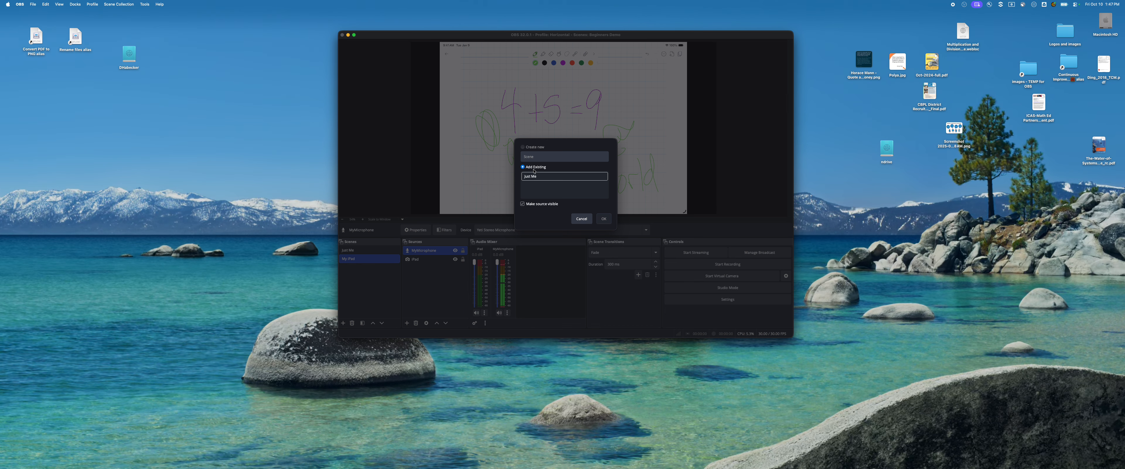
pyautogui.click(530, 177)
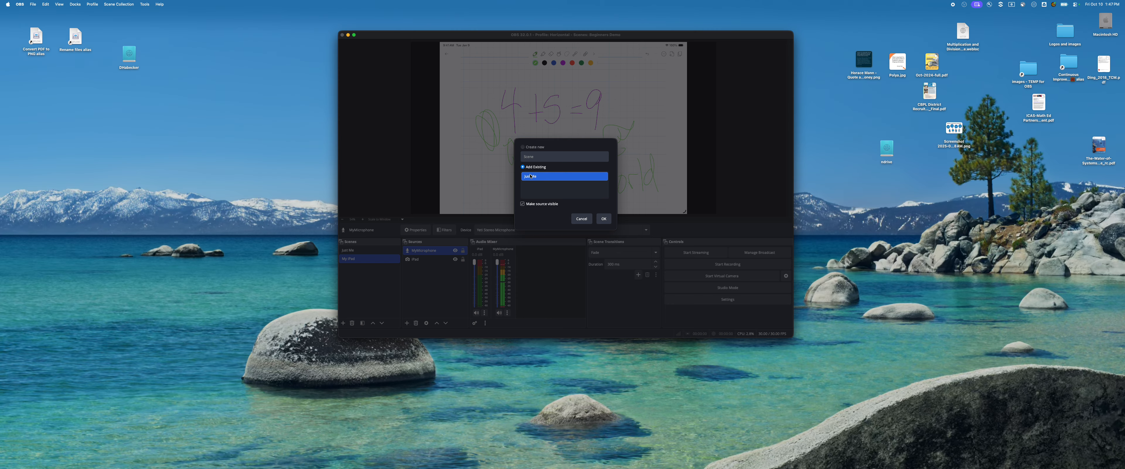
pyautogui.click(602, 218)
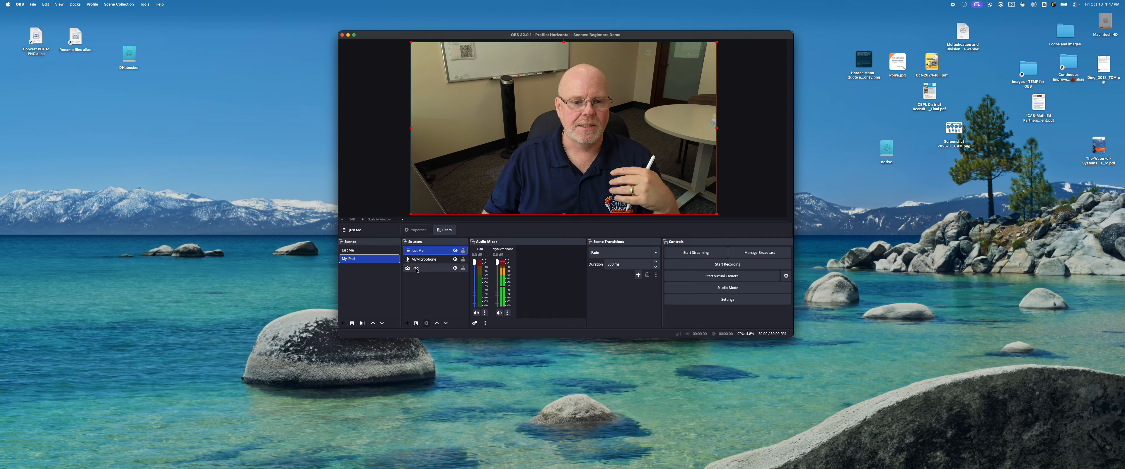
# Try the iPad source above Just Me in the source order, and return it beneath MyMicrophone.
pyautogui.moveTo(417, 270); pyautogui.dragTo(420, 250)
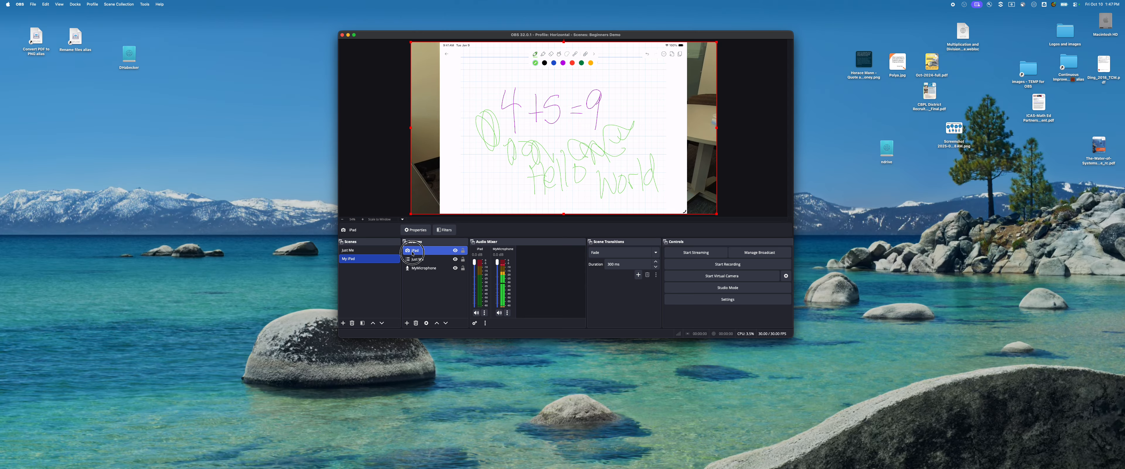
pyautogui.moveTo(418, 264); pyautogui.dragTo(417, 270)
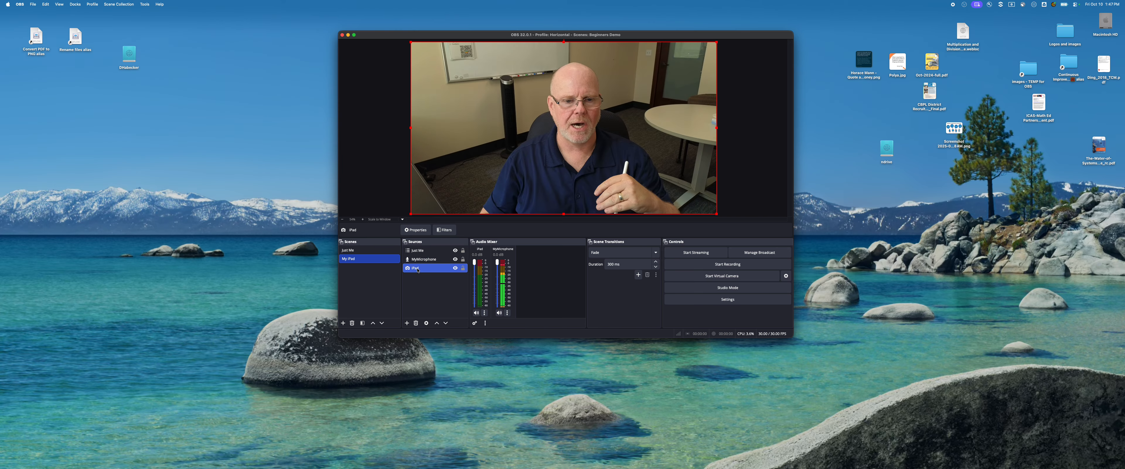
# Shrink the Just Me source to a small picture-in-picture and place it in the lower-right corner of the My iPad canvas.
pyautogui.click(425, 251)
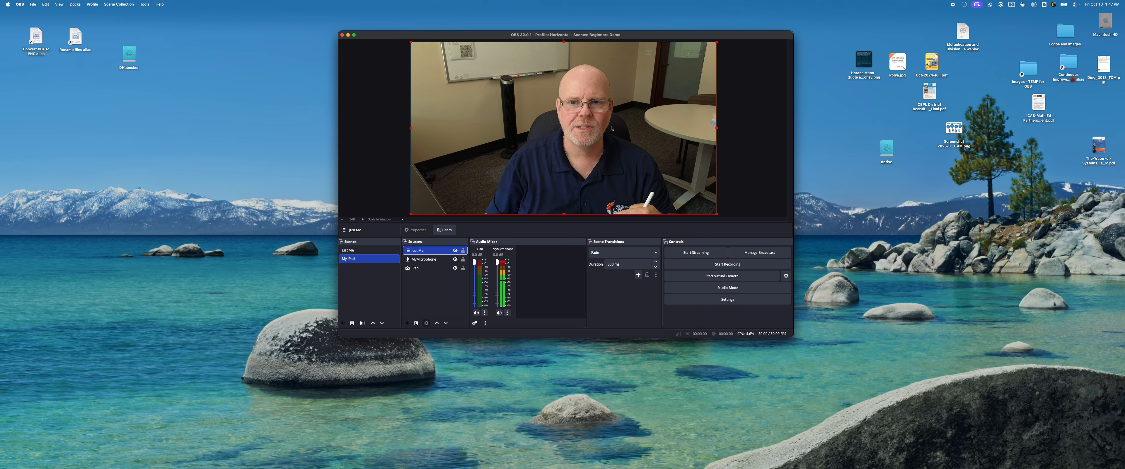
pyautogui.moveTo(409, 42); pyautogui.dragTo(632, 155)
pyautogui.moveTo(639, 157); pyautogui.dragTo(695, 181)
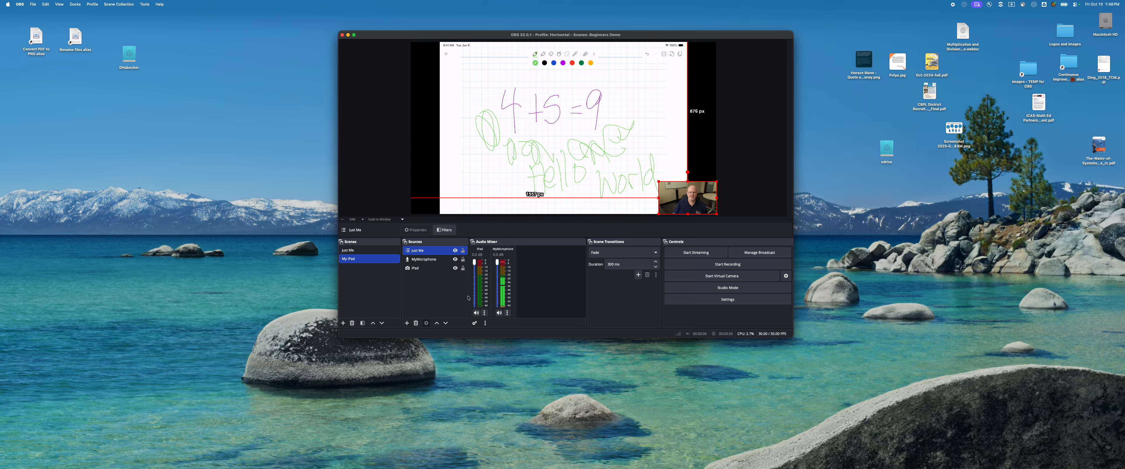
pyautogui.click(433, 290)
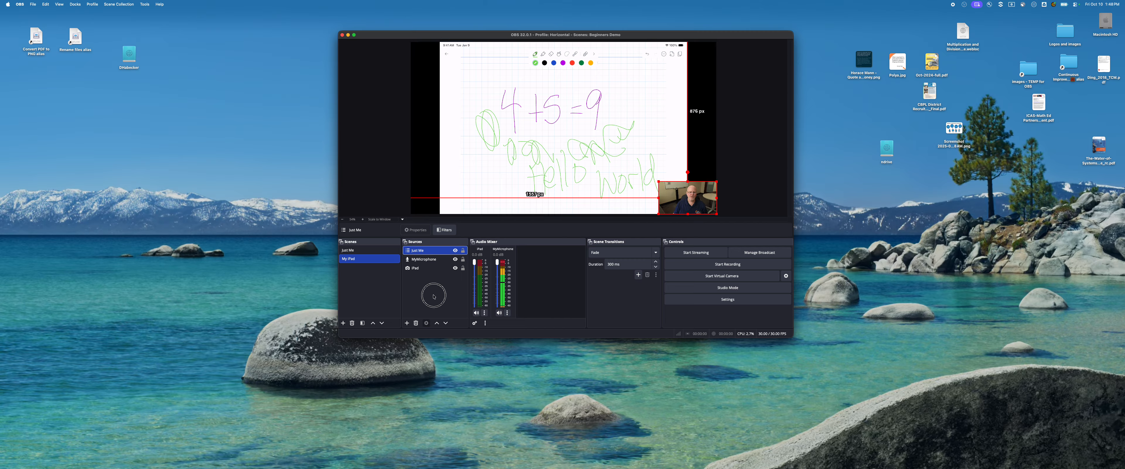
# Compare the full-frame Just Me scene with the picture-in-picture layout of the My iPad scene.
pyautogui.click(352, 251)
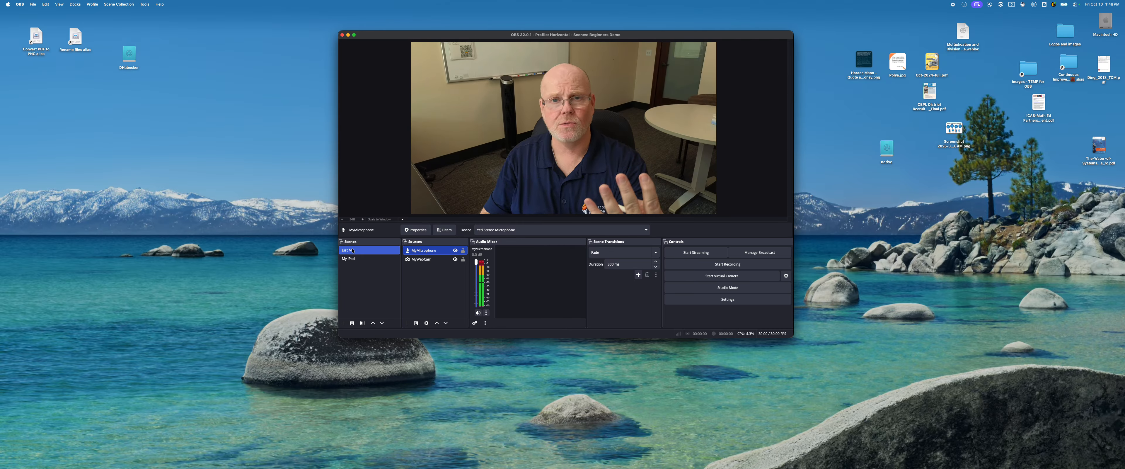
pyautogui.click(348, 259)
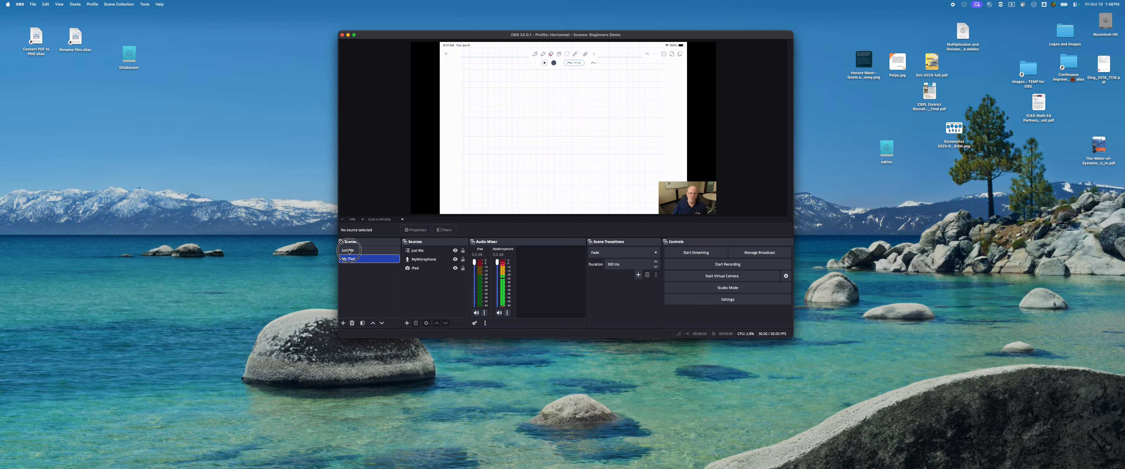
# Start recording on the Just Me scene and switch to My iPad, back to Just Me, and to My iPad again.
pyautogui.click(367, 250)
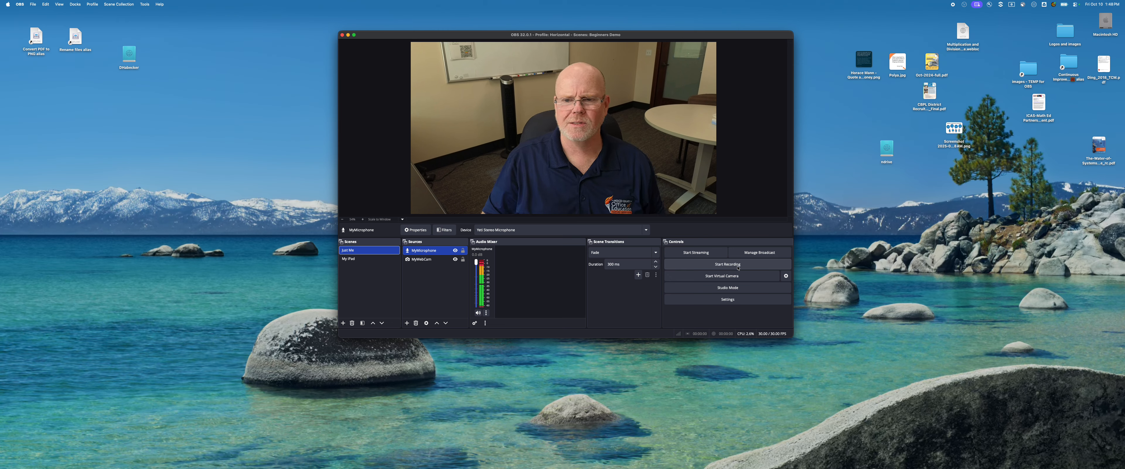
pyautogui.click(725, 264)
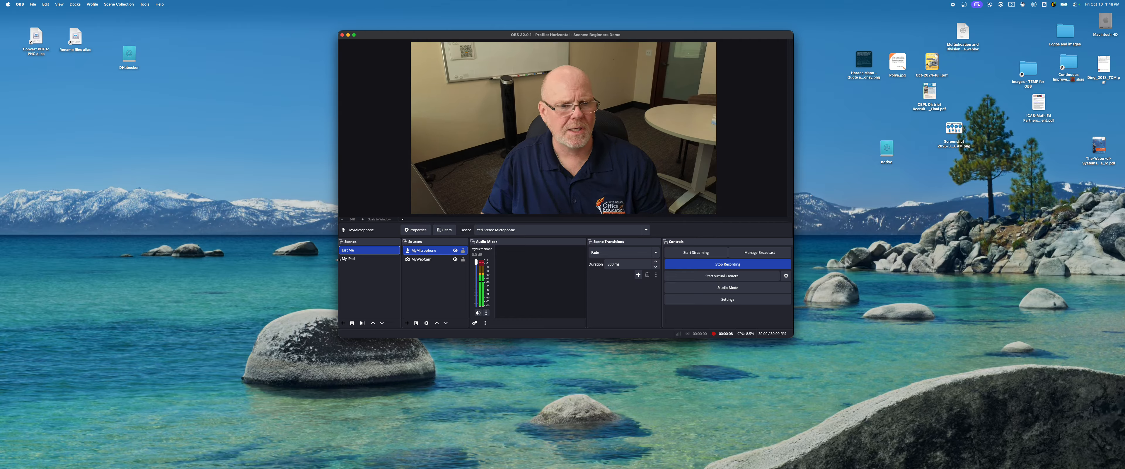
pyautogui.click(352, 259)
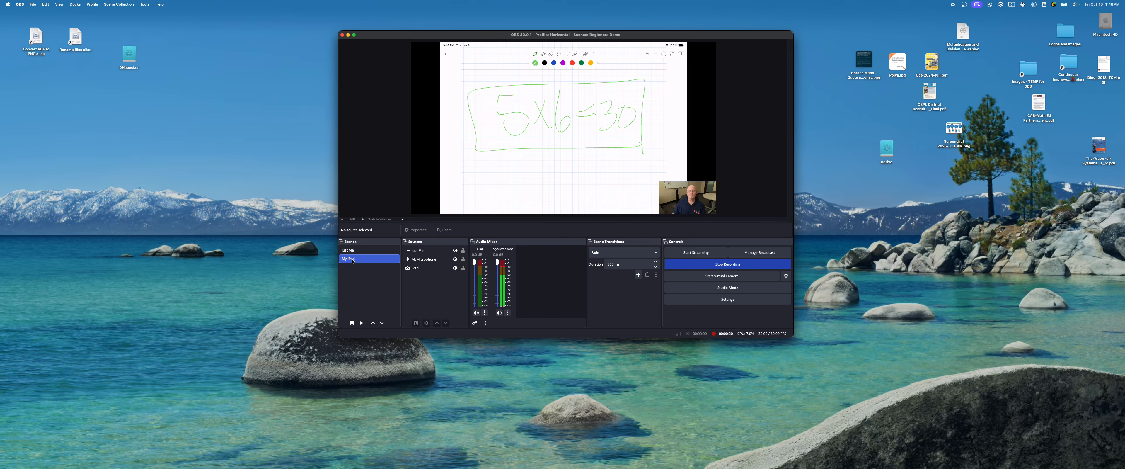
pyautogui.click(348, 251)
pyautogui.click(352, 259)
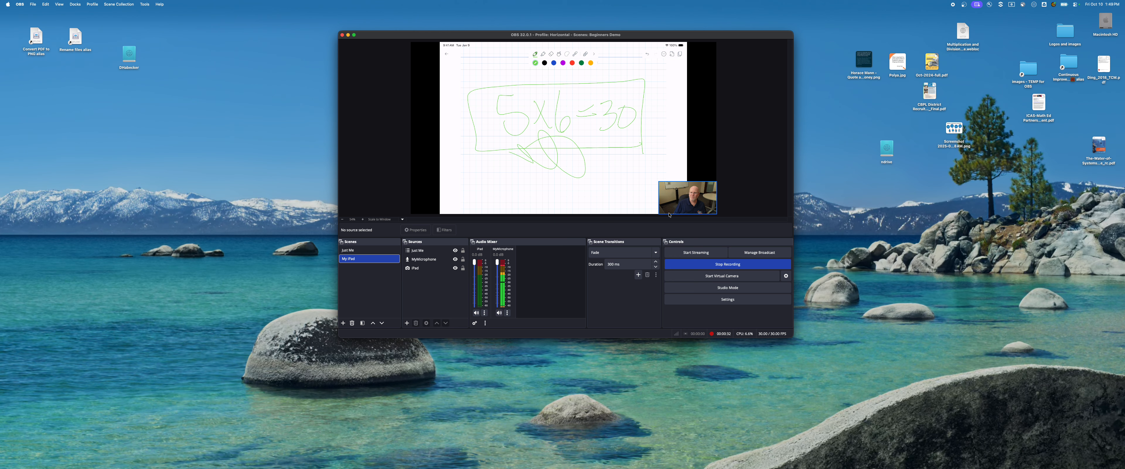
# Hide and reshow the Just Me source in the My iPad scene, and stop the recording on the Just Me scene.
pyautogui.click(455, 251)
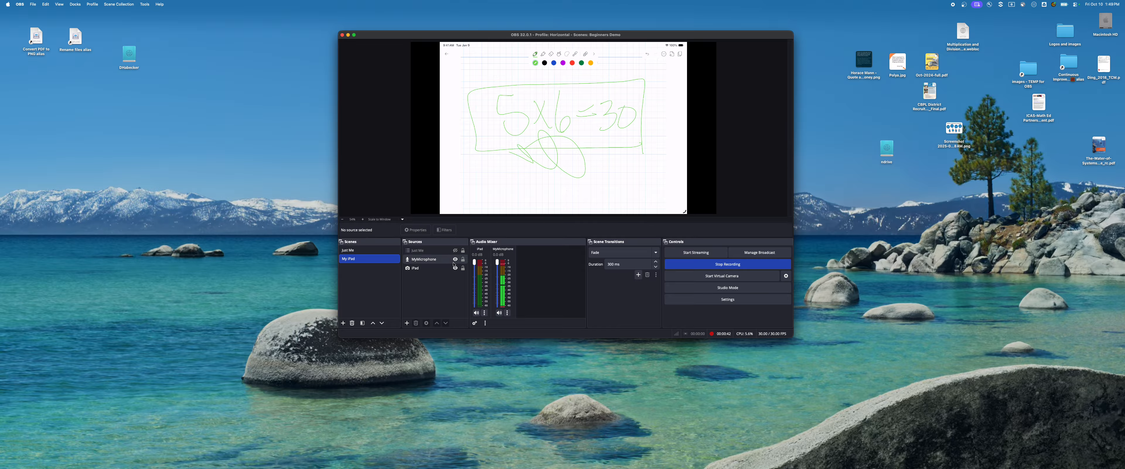
pyautogui.click(454, 250)
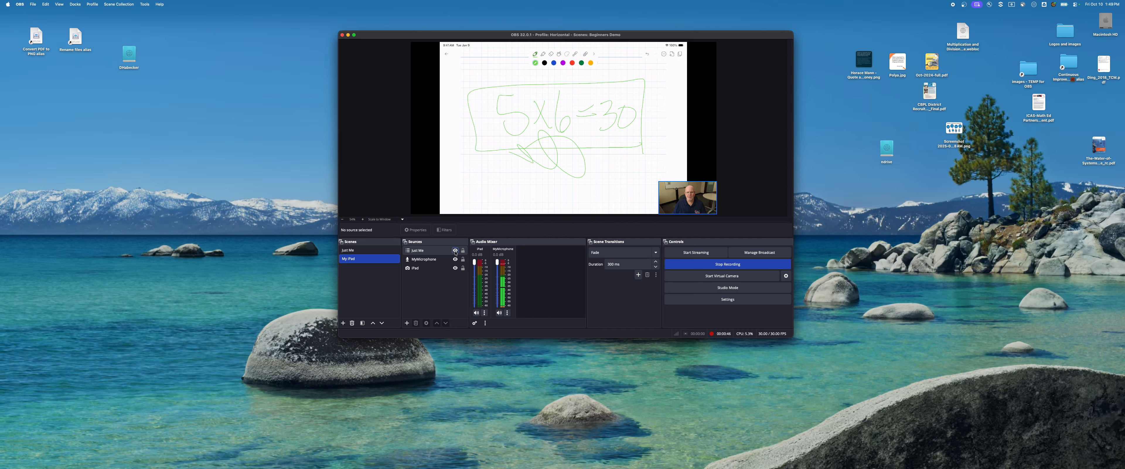
pyautogui.click(353, 250)
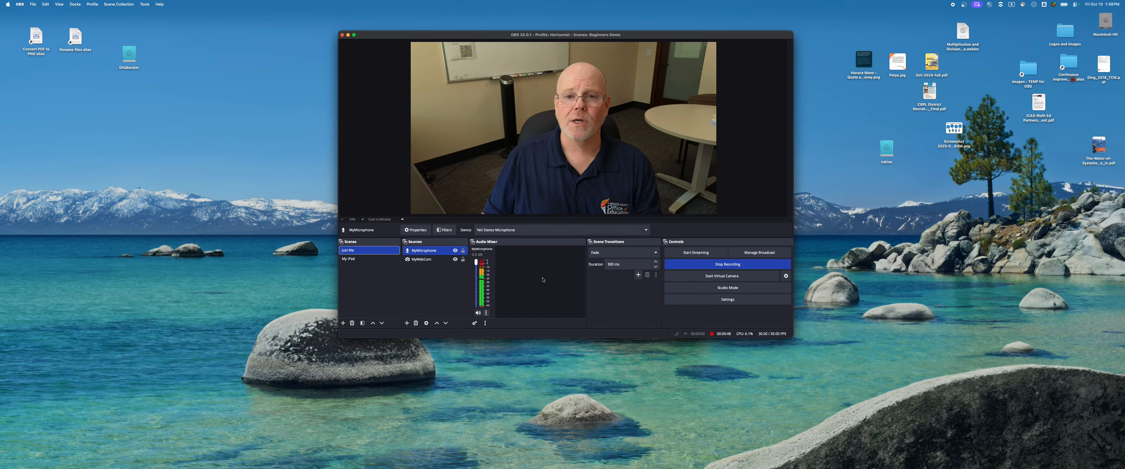
pyautogui.click(723, 264)
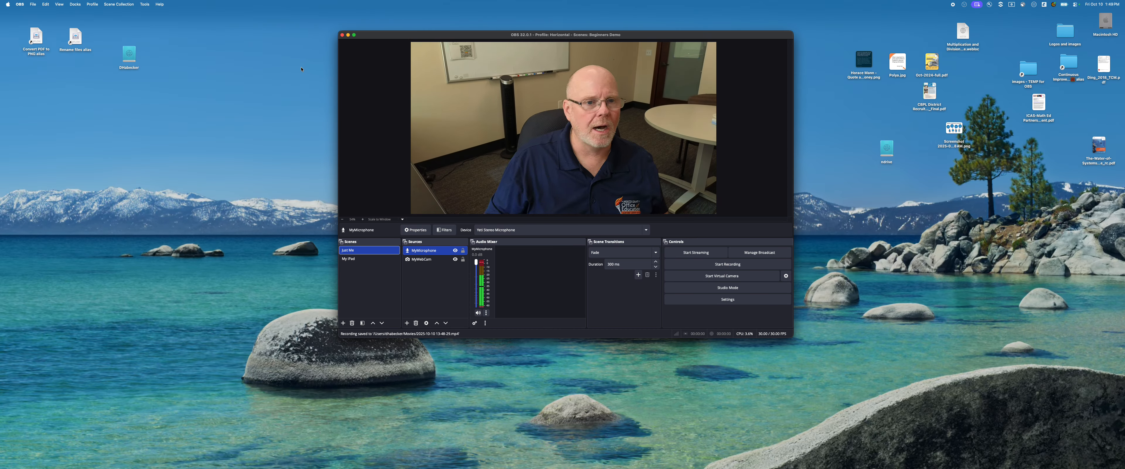
# Show the recordings folder and open the newest MP4 recording in QuickTime Player.
pyautogui.click(34, 5)
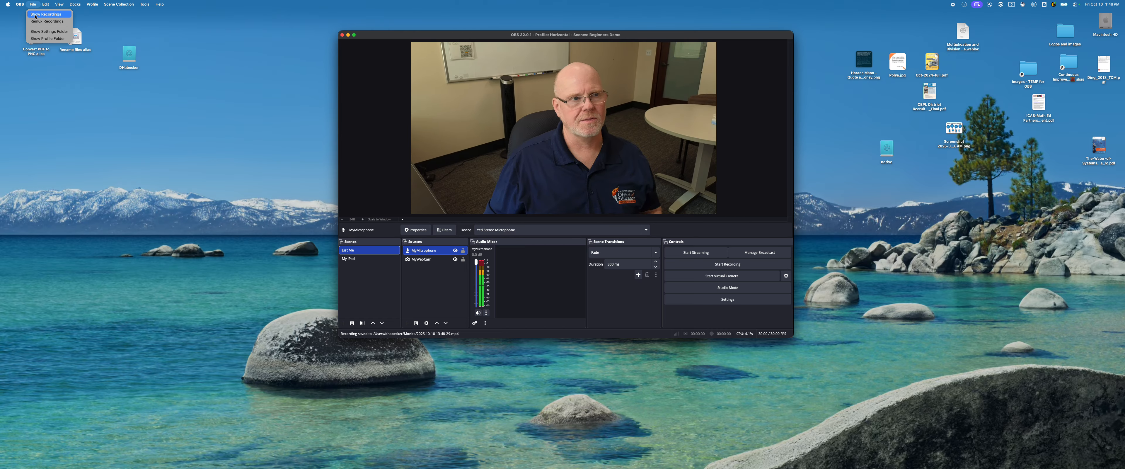
pyautogui.click(34, 15)
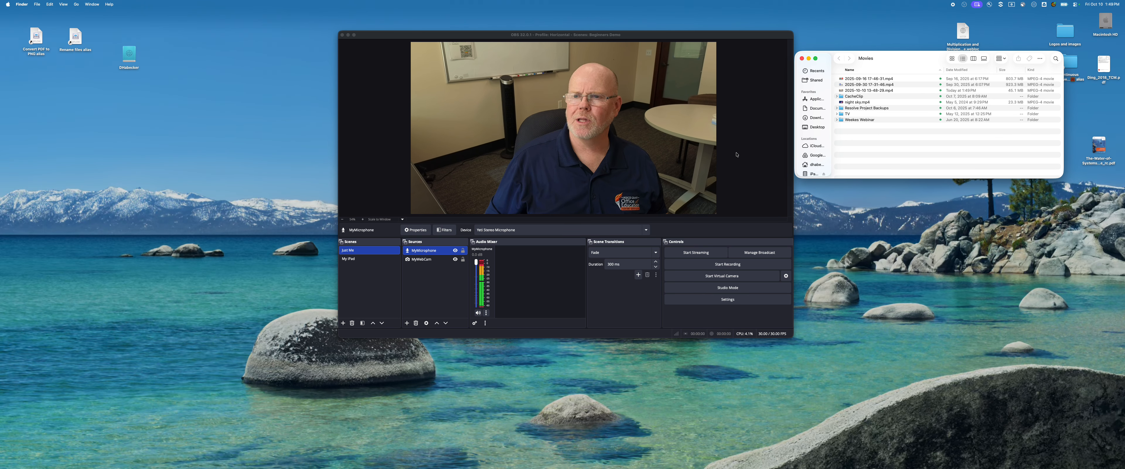
pyautogui.click(841, 90)
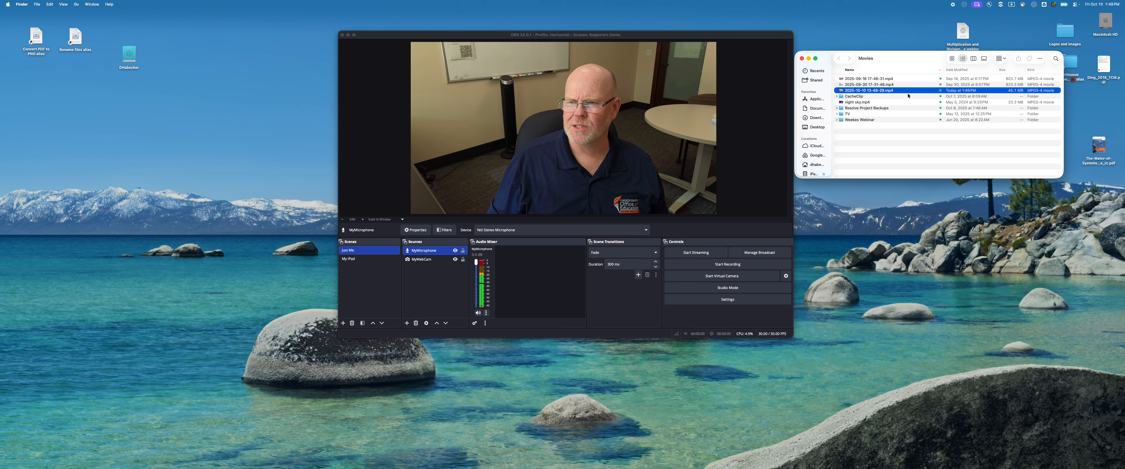
pyautogui.doubleClick(842, 91)
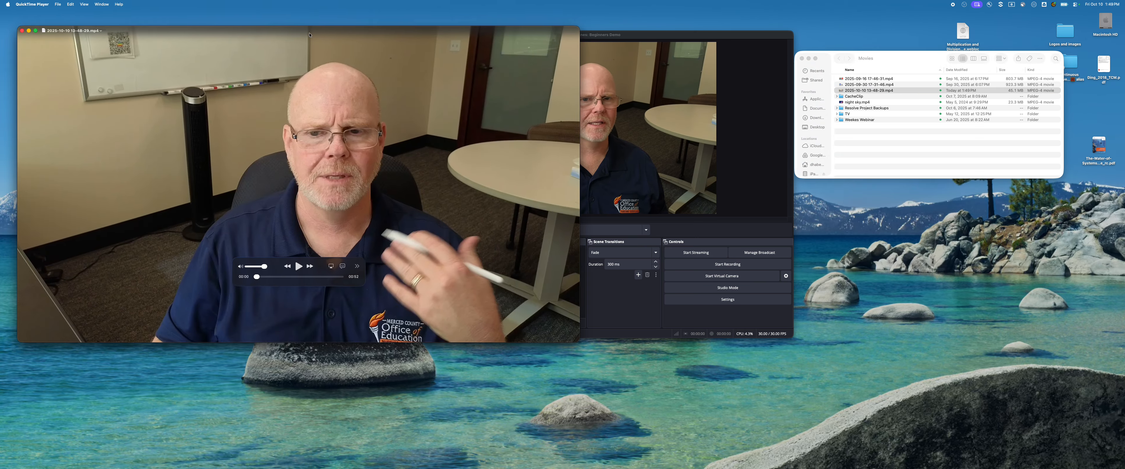
# Play the recording with the OBS window moved aside, skip ahead through its iPad section, and bring OBS back to the front.
pyautogui.moveTo(661, 35); pyautogui.dragTo(868, 42)
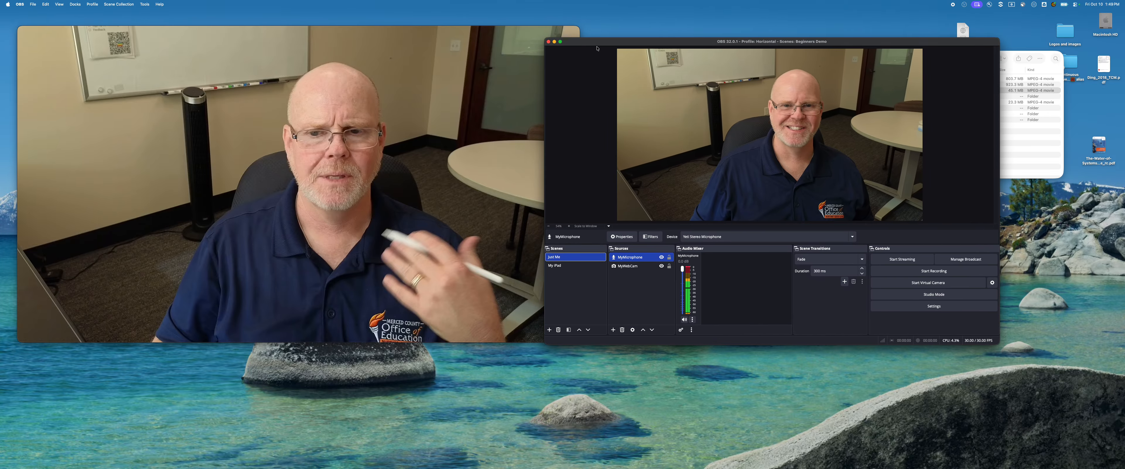
pyautogui.click(471, 35)
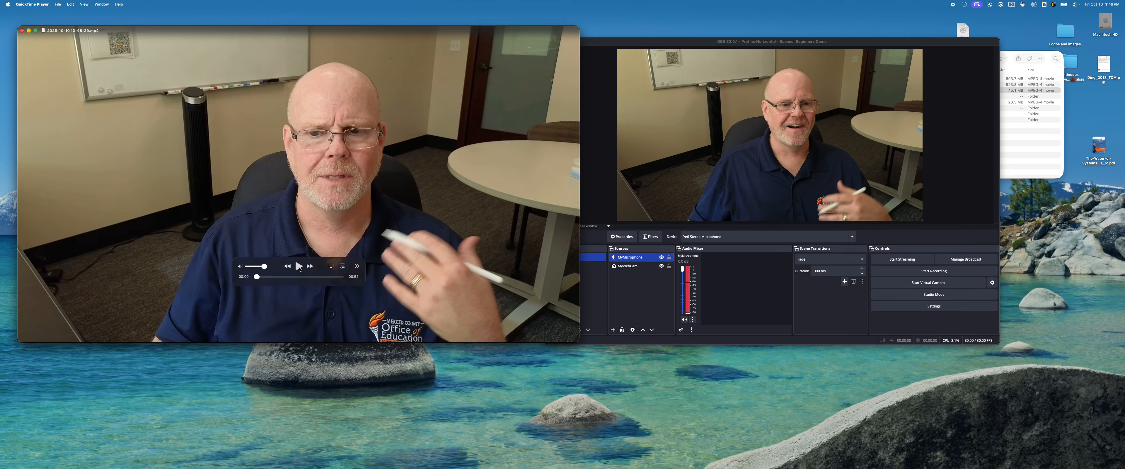
pyautogui.click(299, 266)
pyautogui.click(294, 277)
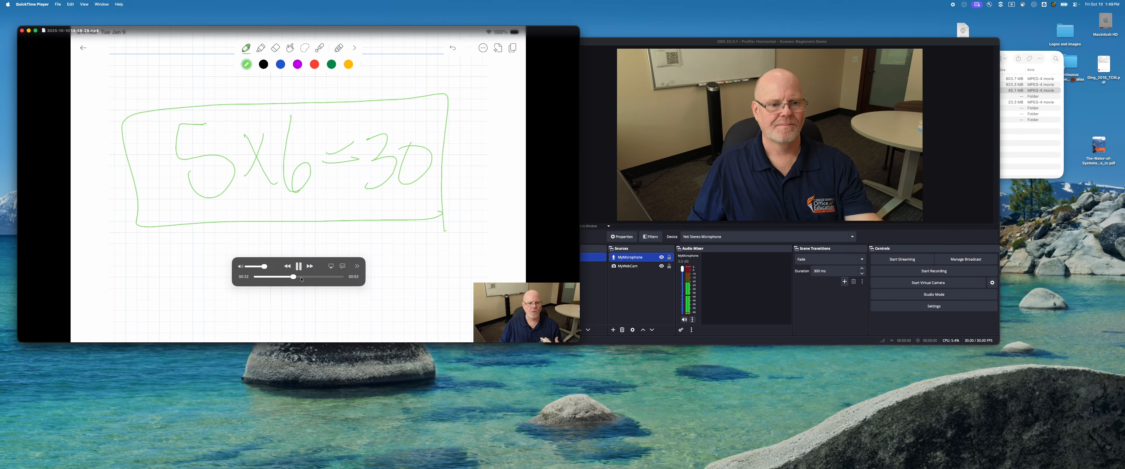
pyautogui.click(307, 276)
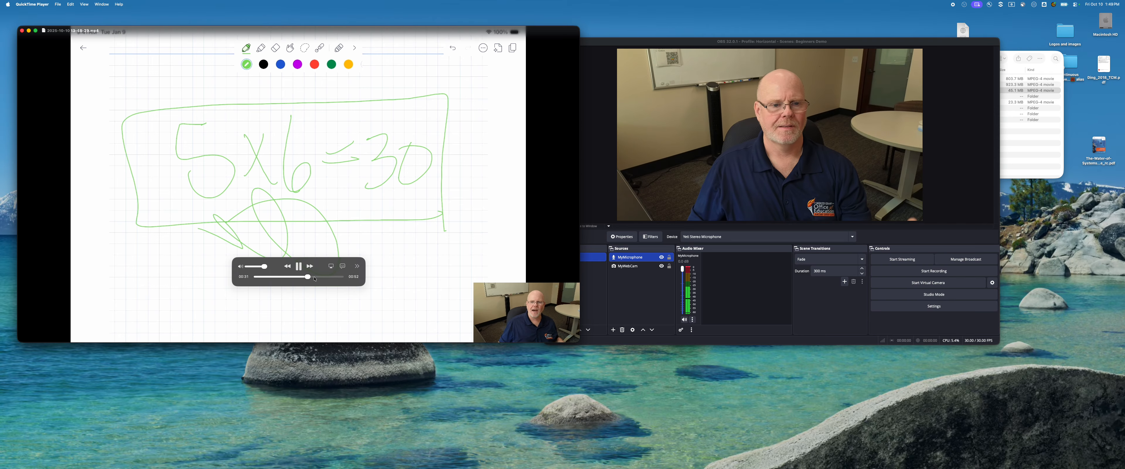
pyautogui.click(322, 277)
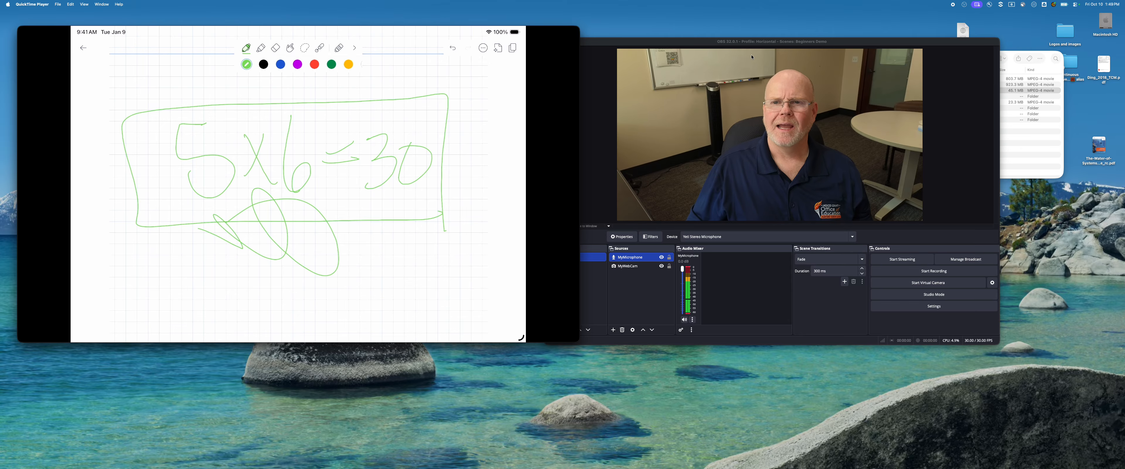
pyautogui.click(781, 44)
pyautogui.moveTo(780, 44); pyautogui.dragTo(606, 38)
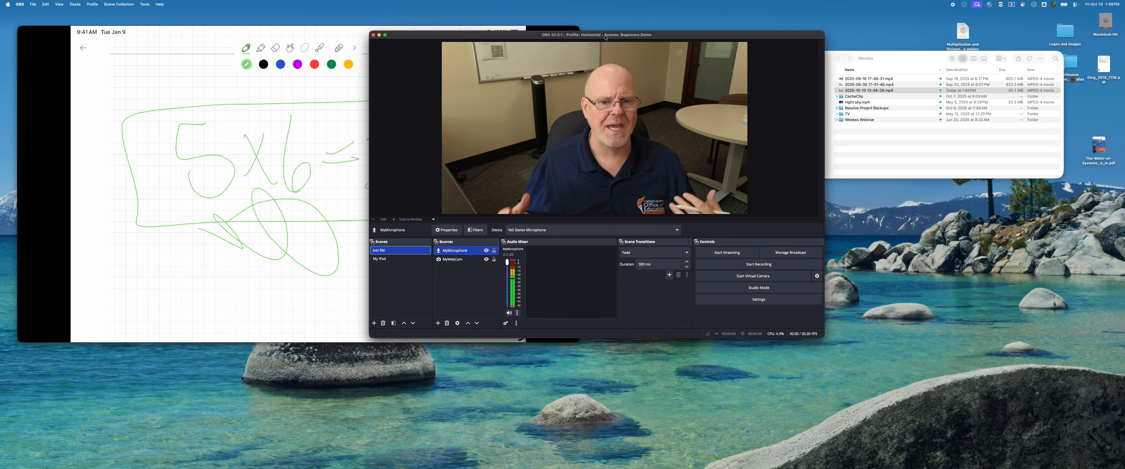